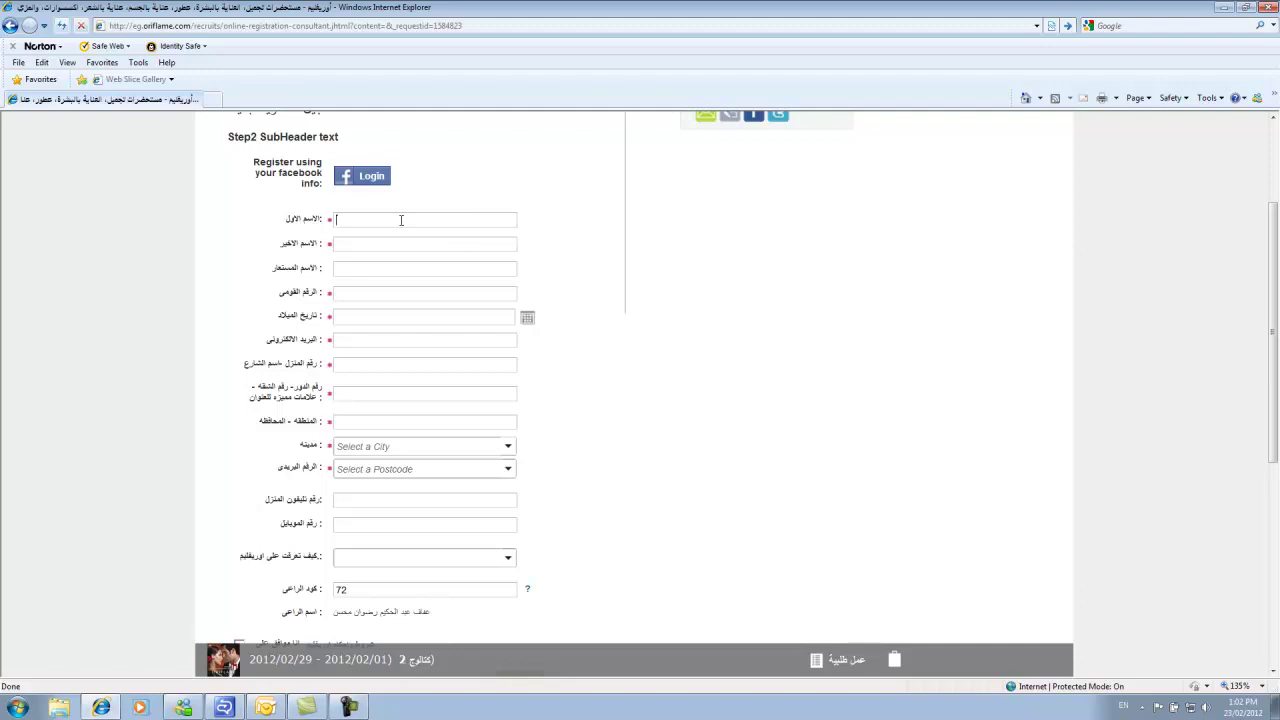
Enter the consultant's first and last name in Arabic.
key("alt+shift")
left_click(351, 243)
Fill in the consultant's national ID number and paste in the birth date.
left_click(346, 274)
left_click(342, 292)
left_click(362, 316)
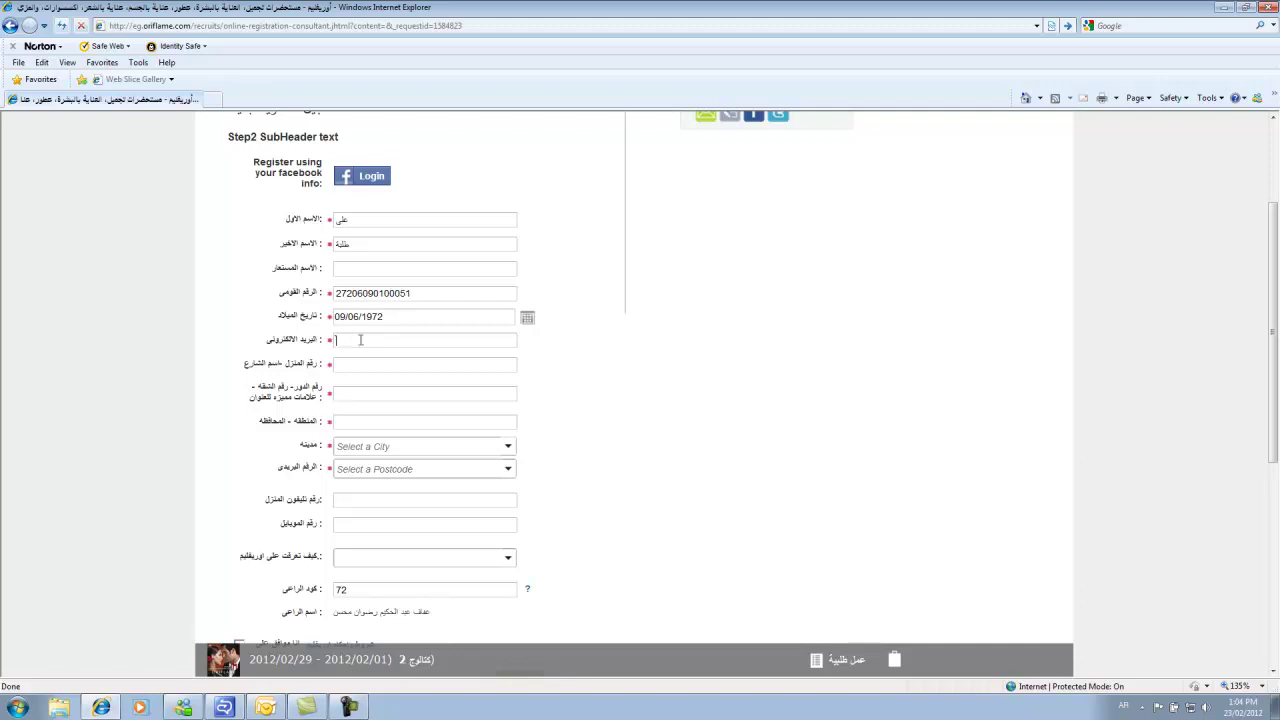
Enter the consultant's e-mail address, fixing the stray Arabic characters and the wrong domain.
left_click(360, 340)
type("انشي")
key("BackSpace")
key("BackSpace")
key("BackSpace")
key("BackSpace")
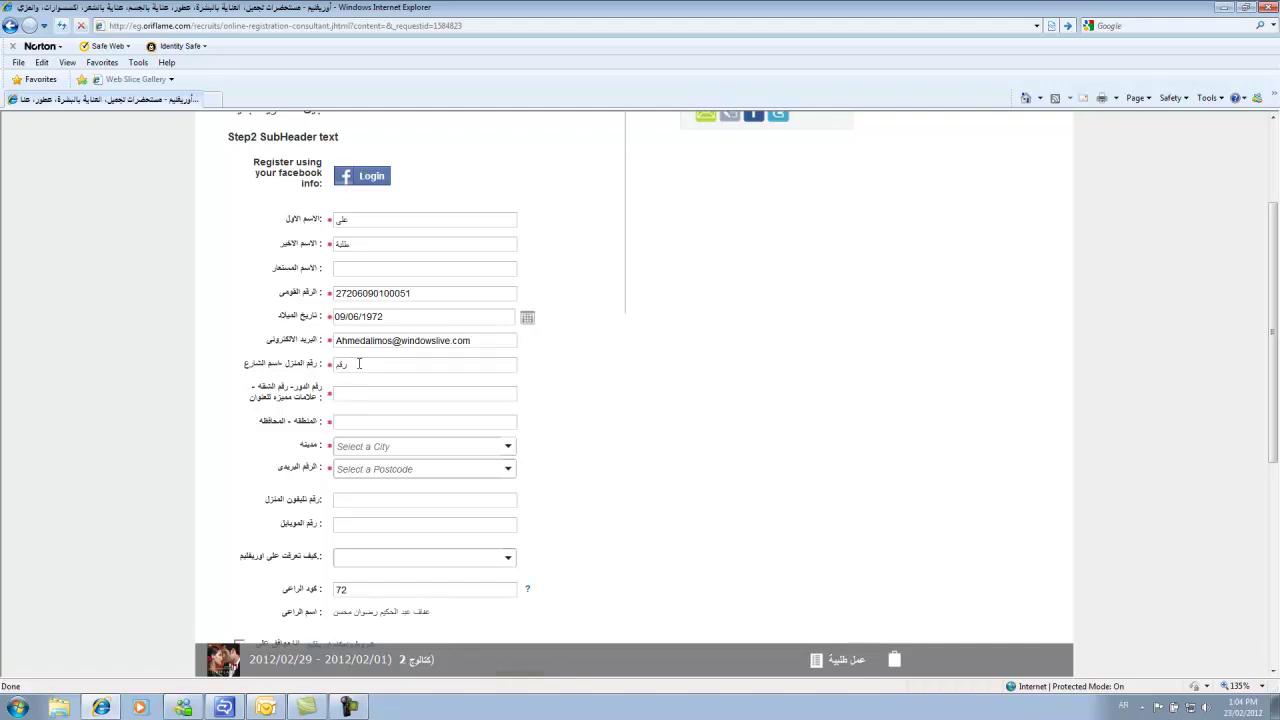
Fill in the consultant's street address, floor/apartment number and region.
left_click(380, 396)
type("22")
left_click(363, 423)
type("المعادى")
Set the city to MAADI and the postcode to 10200.
left_click(510, 451)
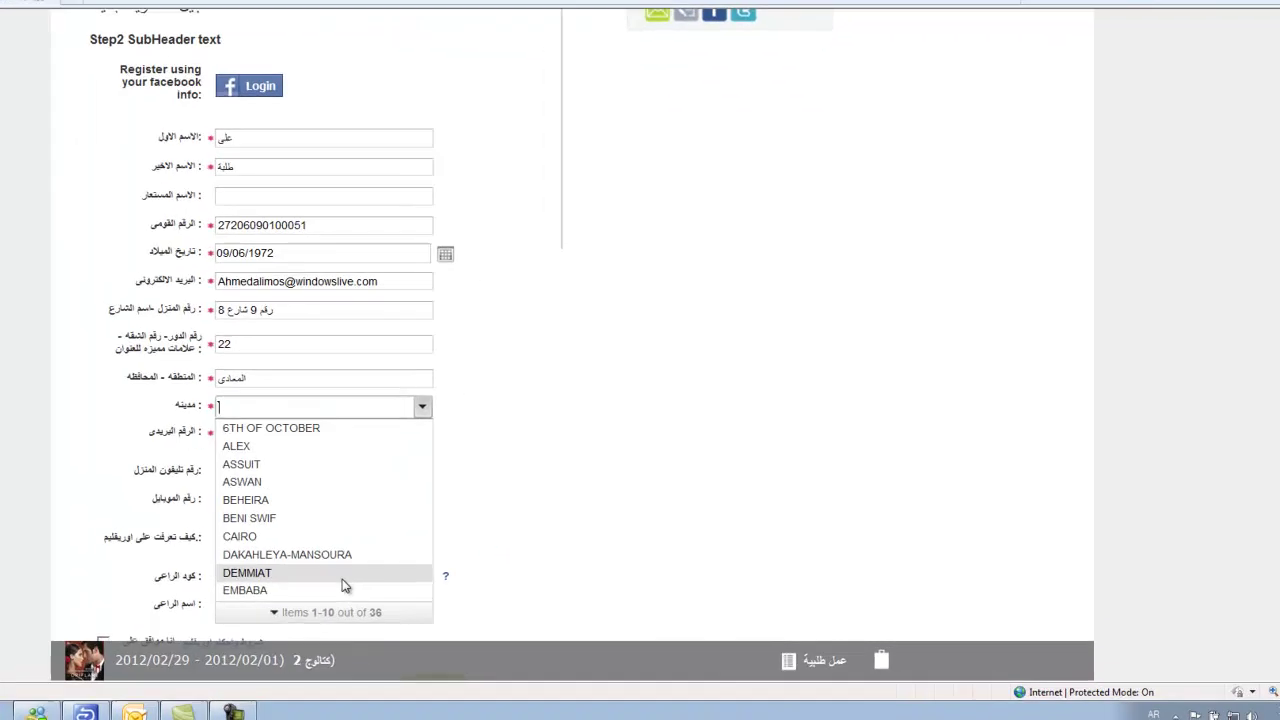
left_click(342, 587)
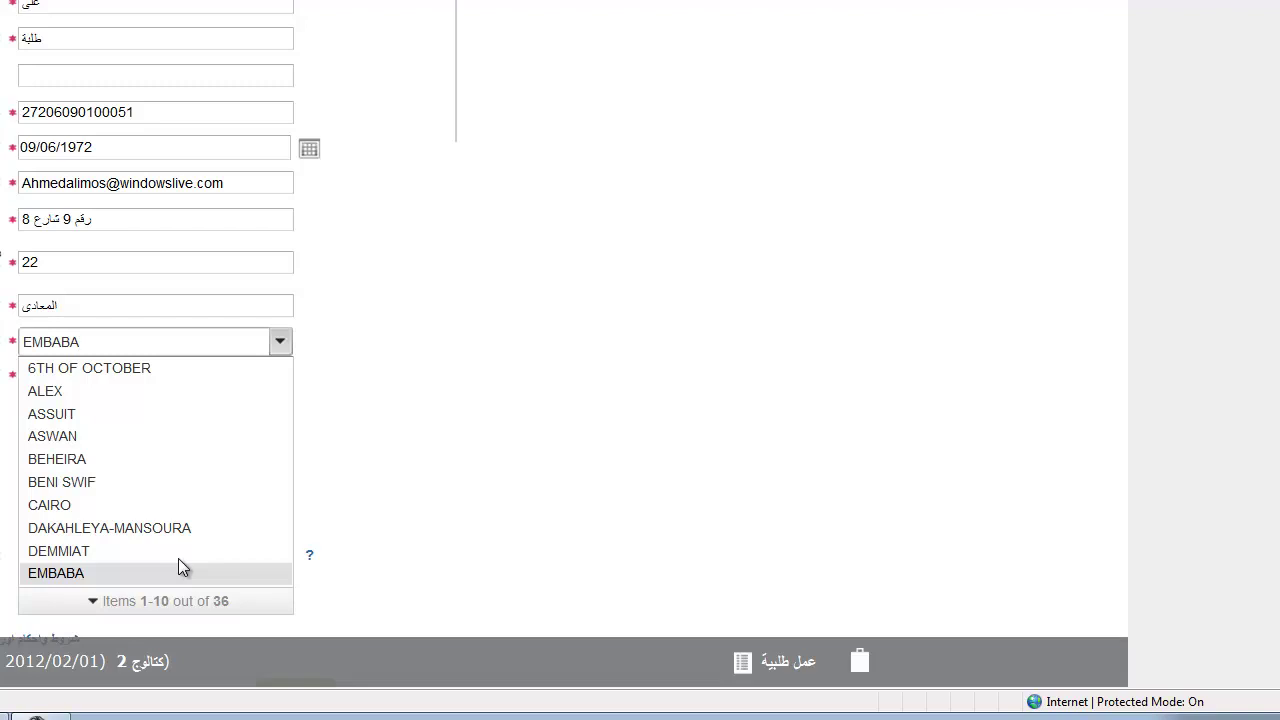
key("BackSpace")
key("BackSpace")
key("BackSpace")
key("BackSpace")
key("BackSpace")
key("BackSpace")
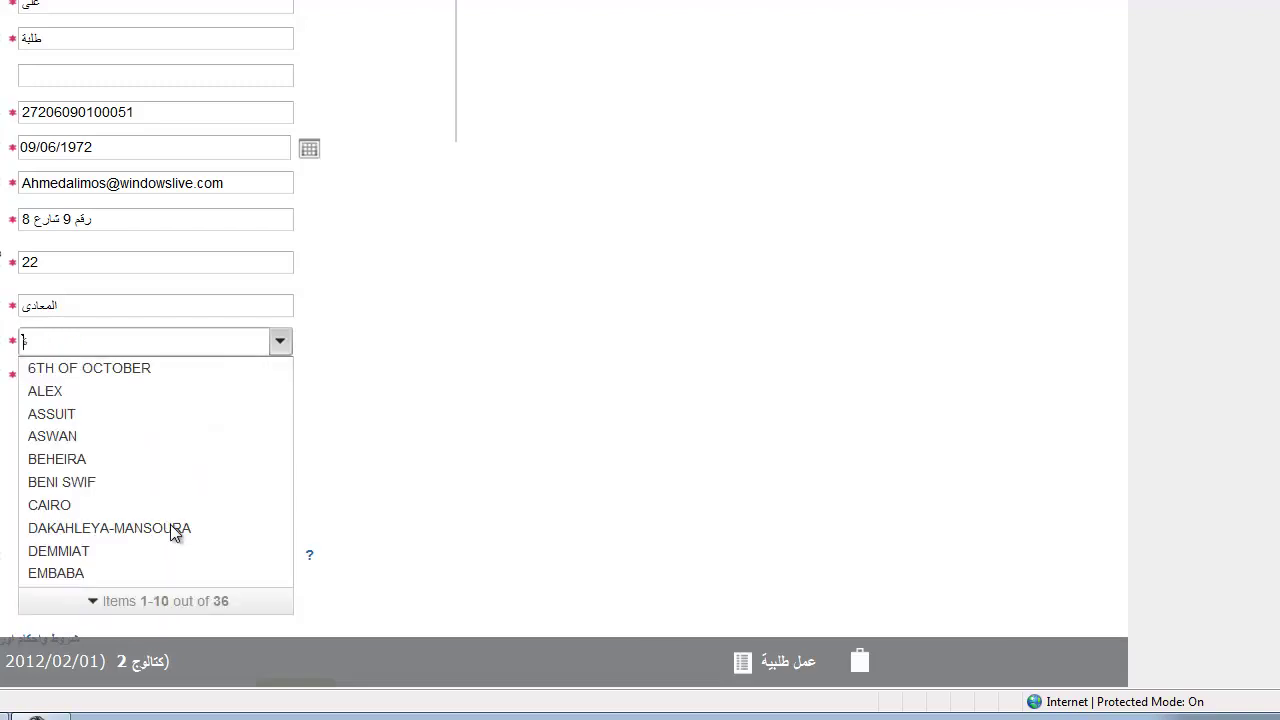
type("mn")
key("BackSpace")
type("aa")
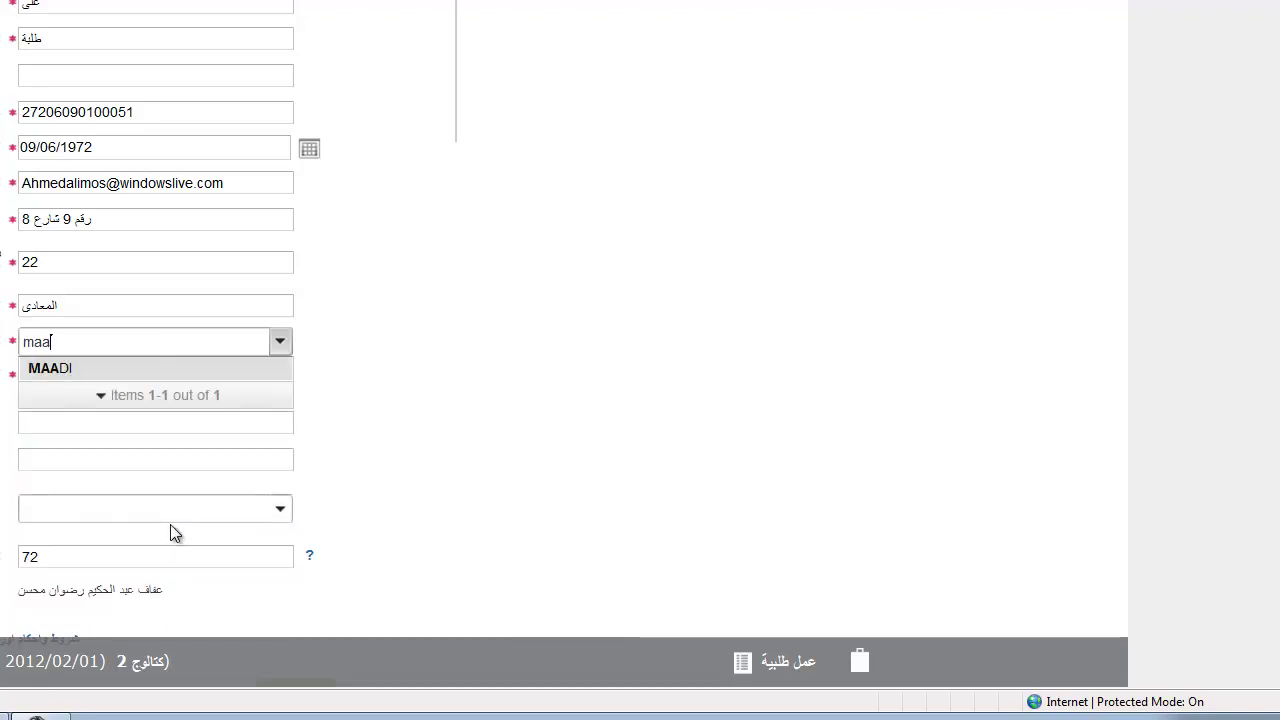
left_click(87, 368)
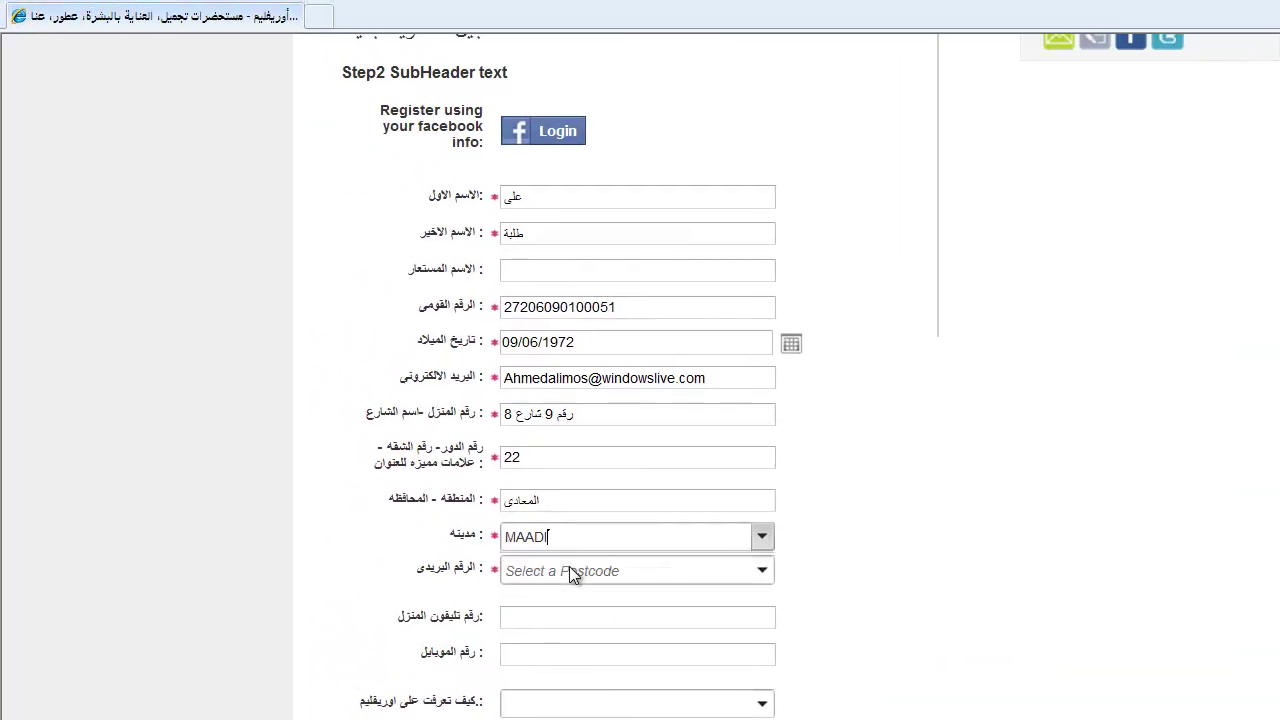
left_click(762, 571)
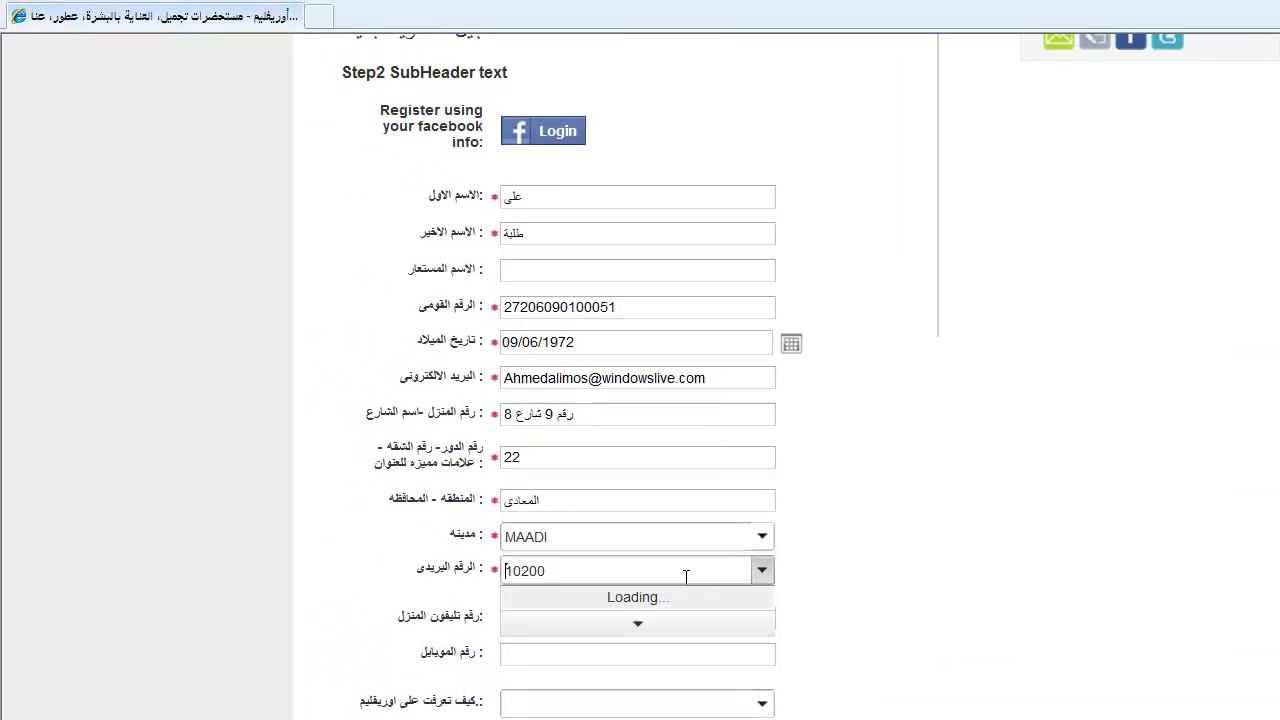
left_click(531, 658)
left_click(530, 618)
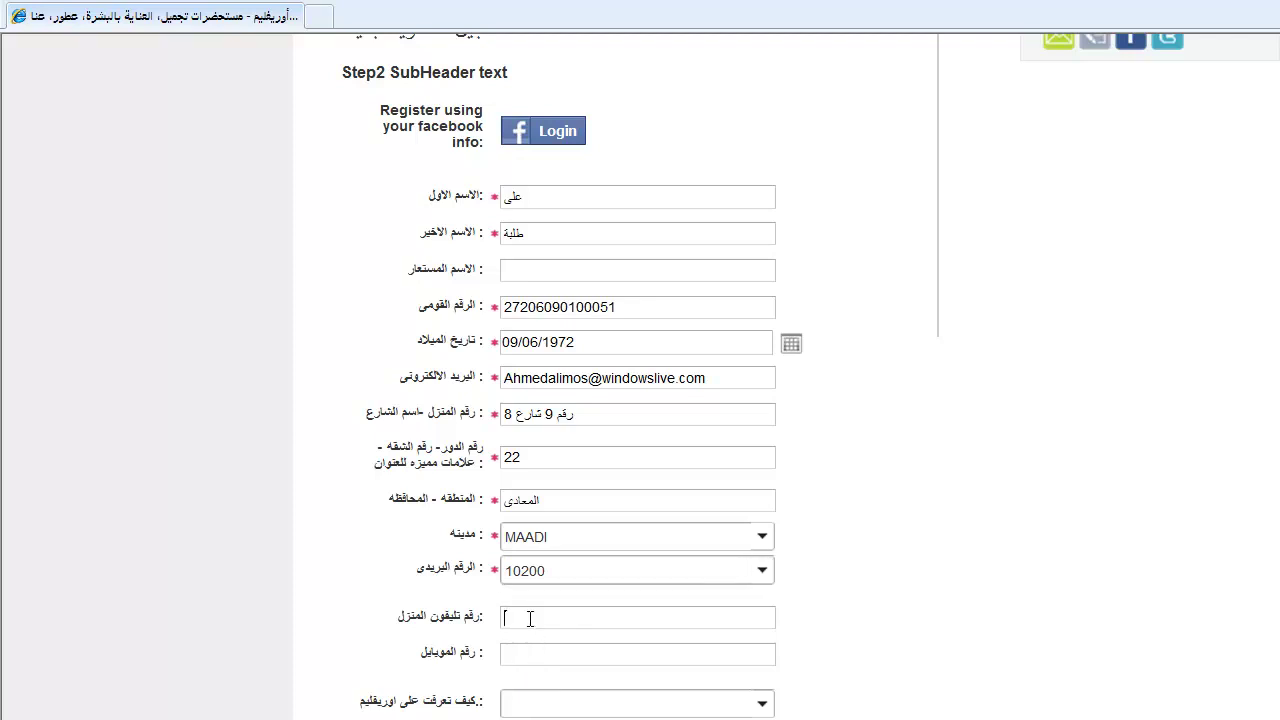
Enter the consultant's home and mobile phone numbers.
left_click(518, 652)
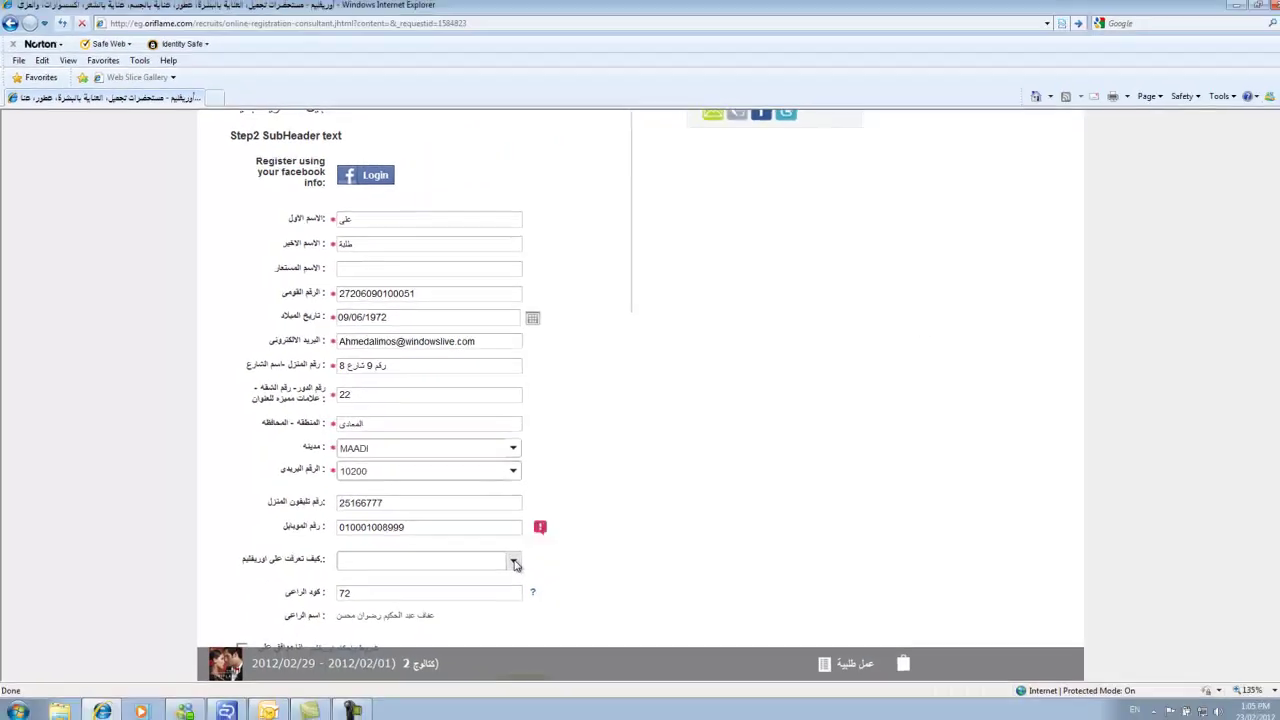
Choose 'عن طريق عضو اخر' as the referral source, accept the terms and submit.
left_click(763, 706)
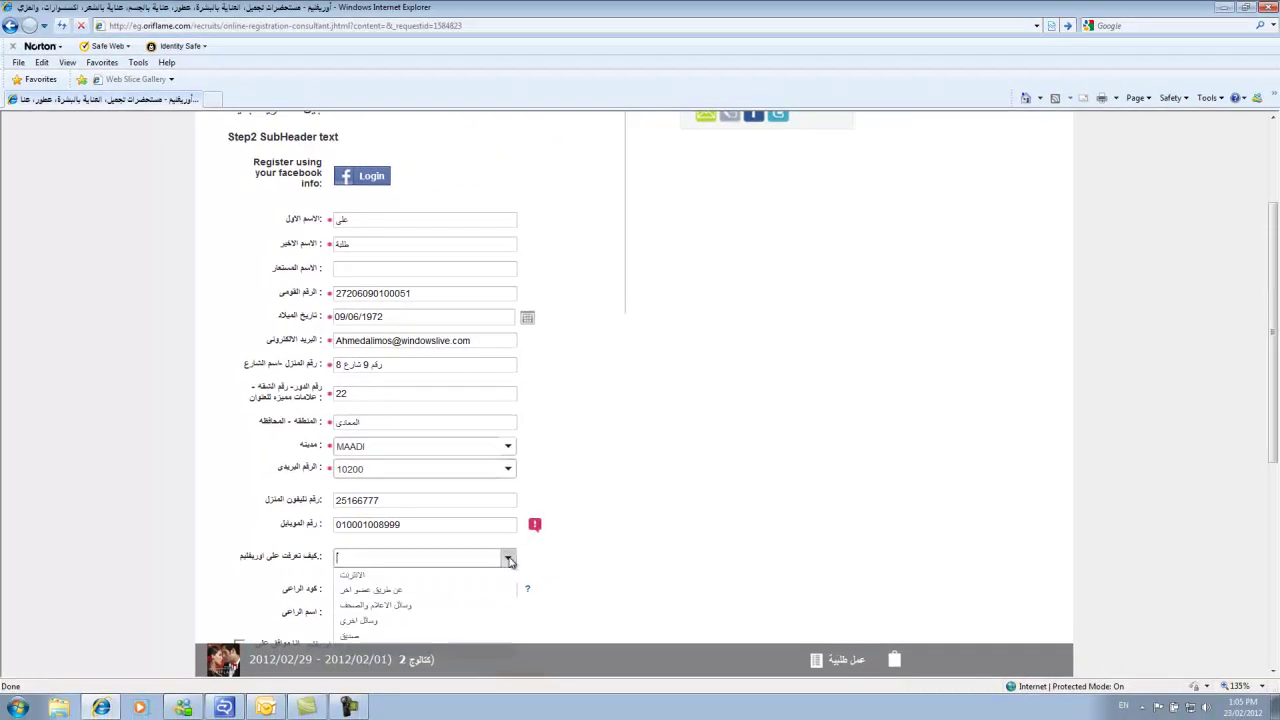
left_click(459, 590)
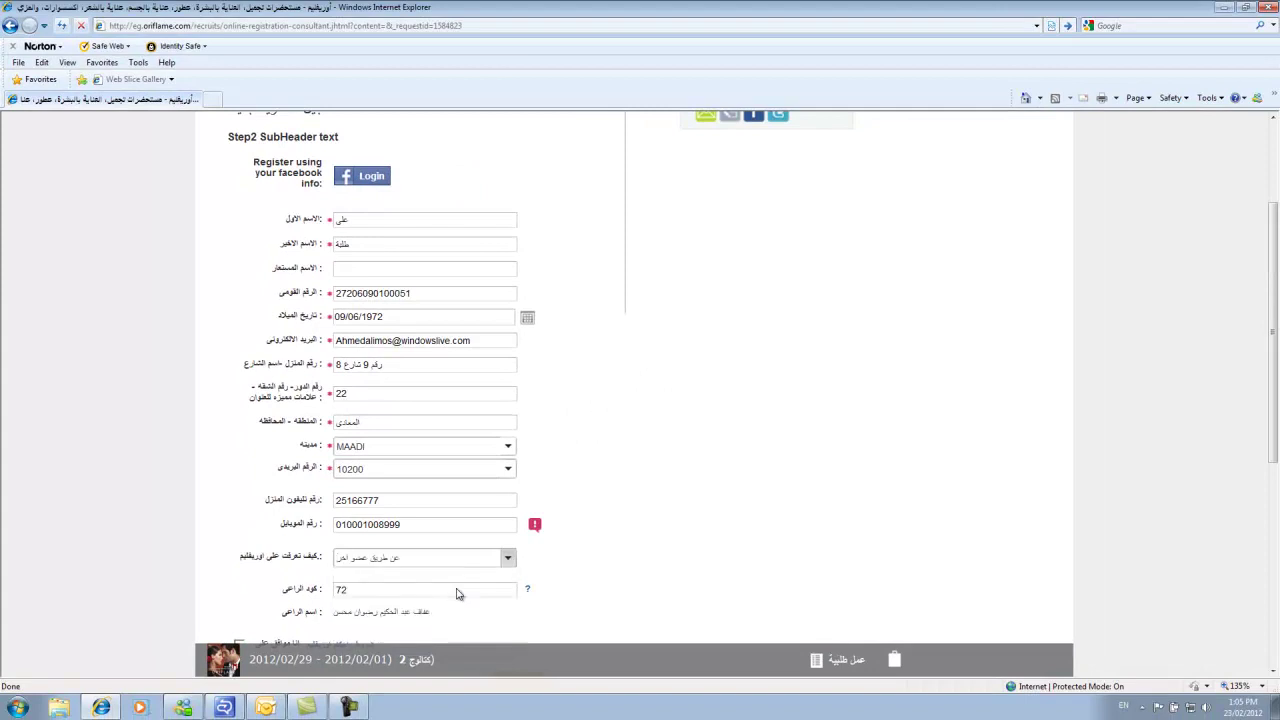
scroll(457, 594, "down", 3)
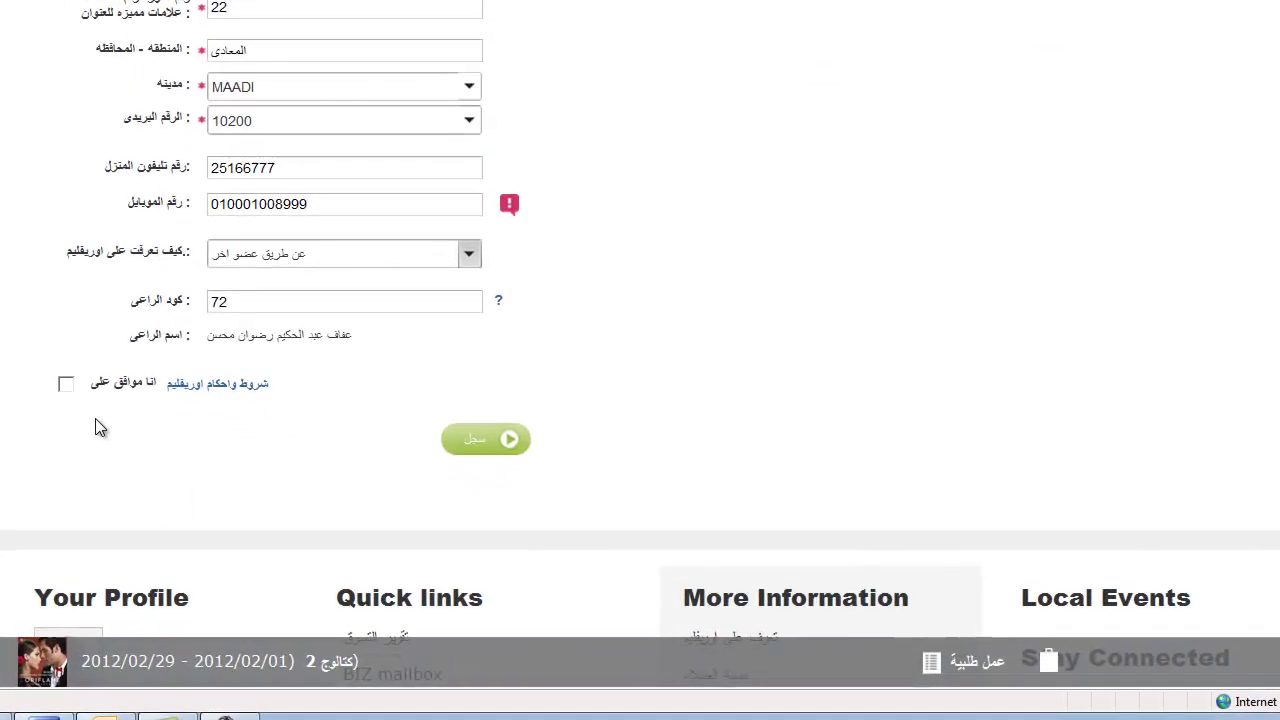
left_click(66, 386)
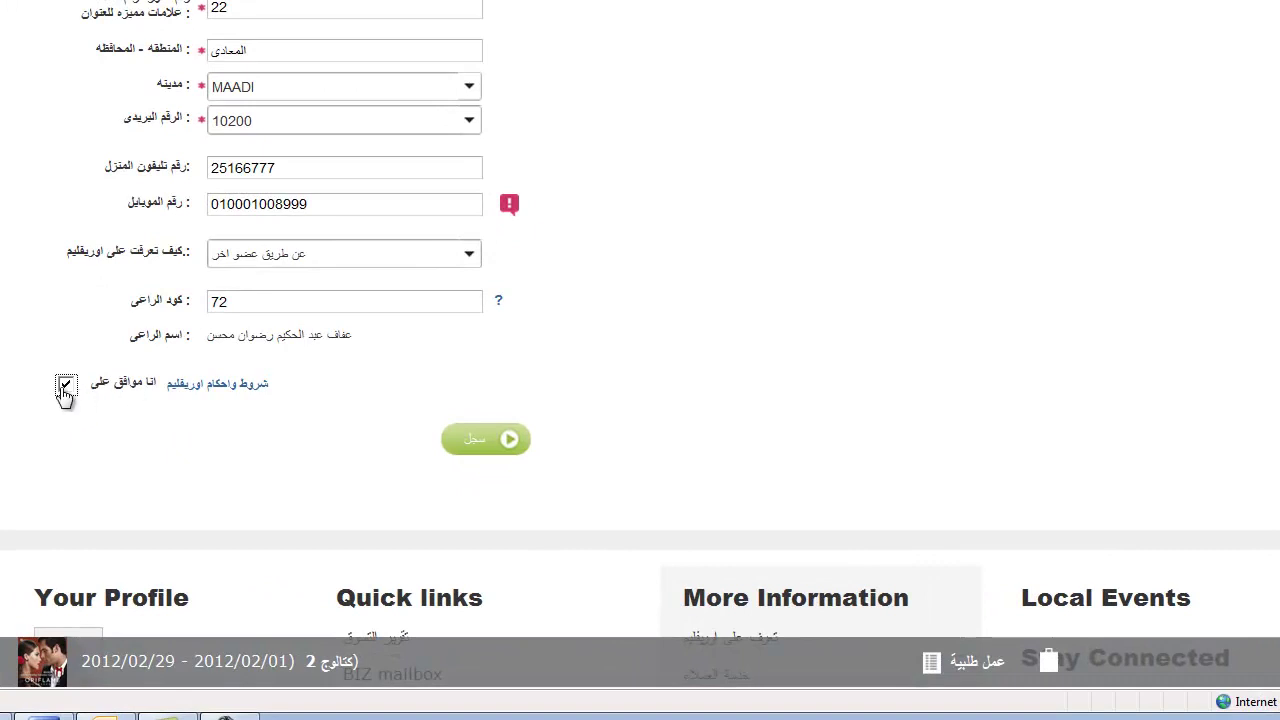
left_click(478, 439)
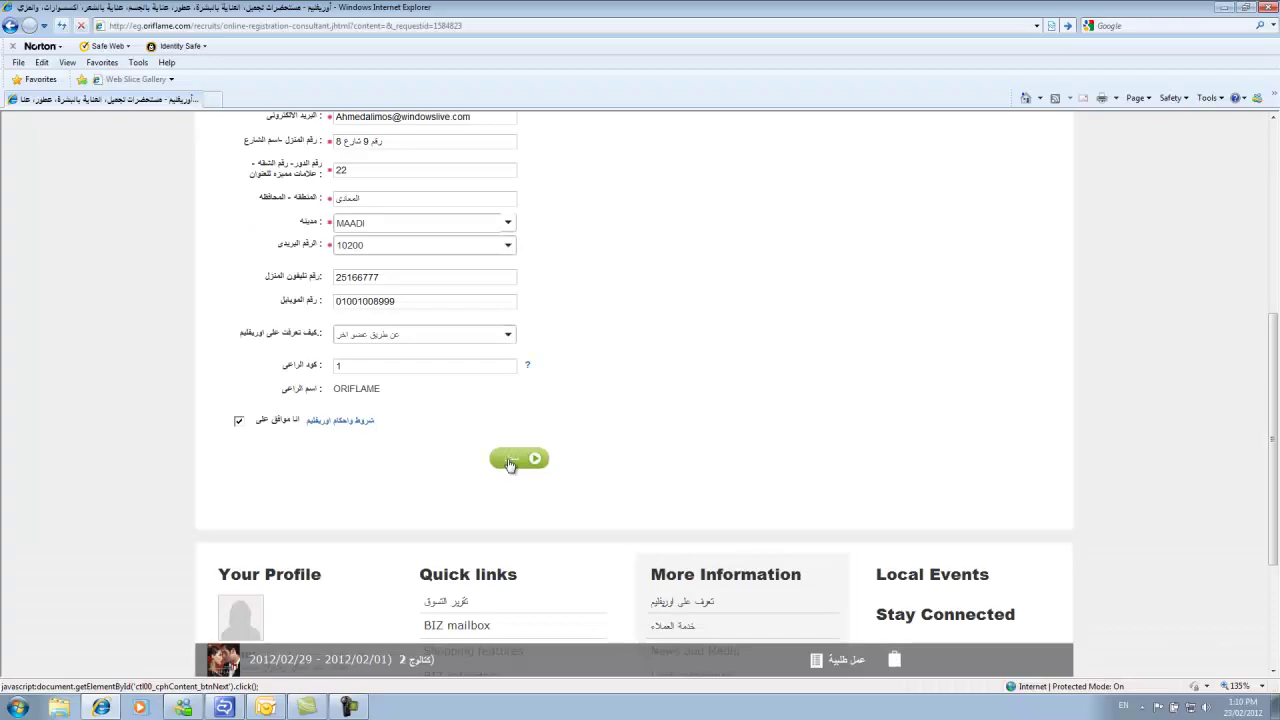
Resubmit the registration, review the confirmation page, and return to the home page.
left_click(513, 460)
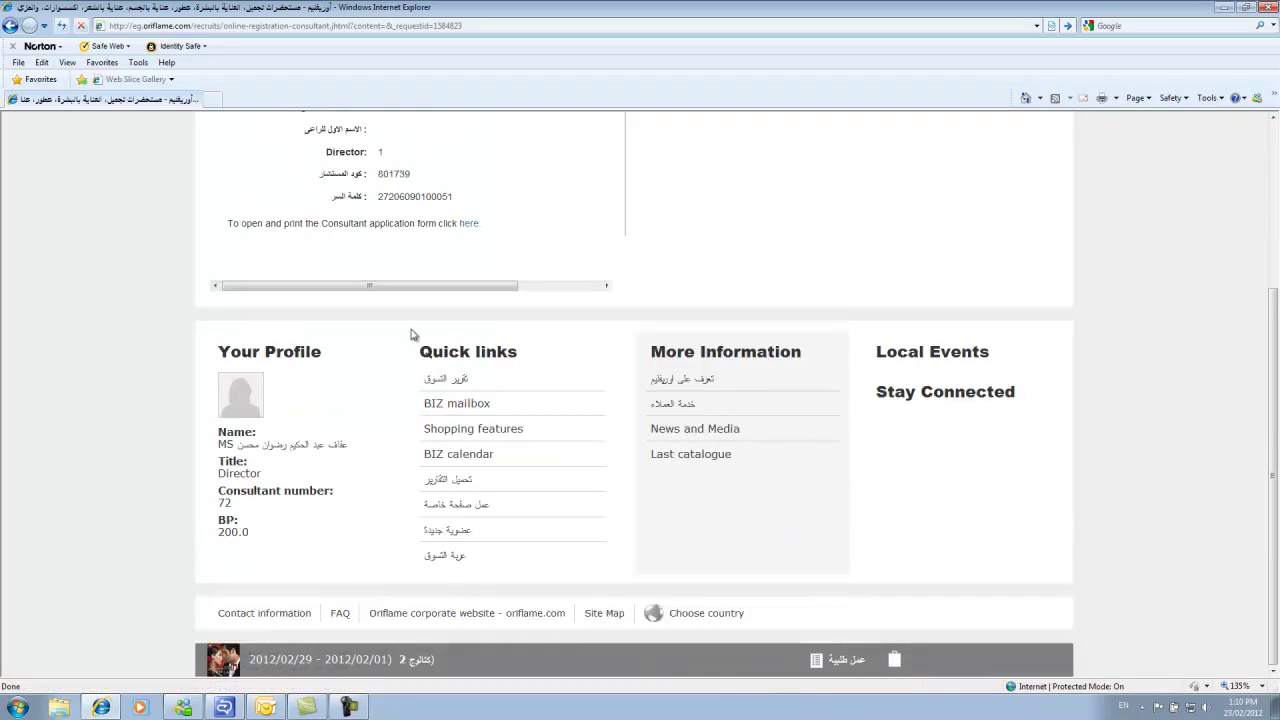
scroll(538, 241, "up", 1)
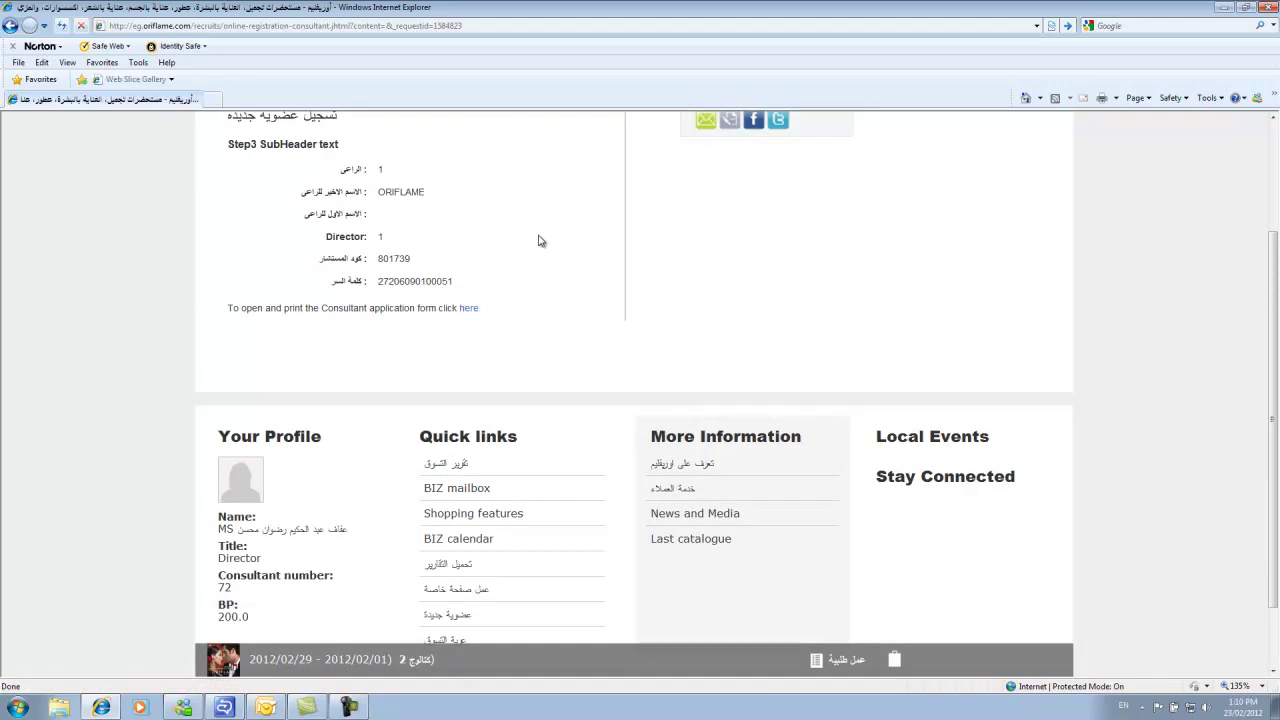
scroll(538, 241, "up", 1)
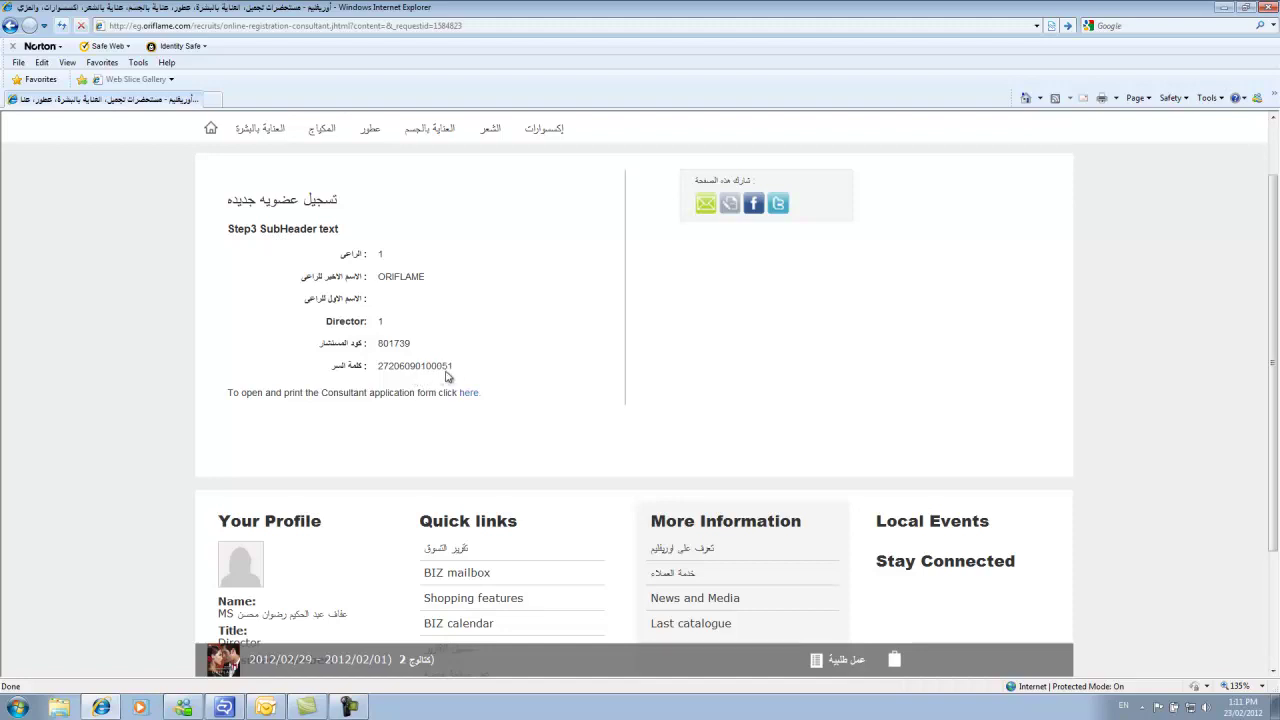
scroll(450, 368, "up", 2)
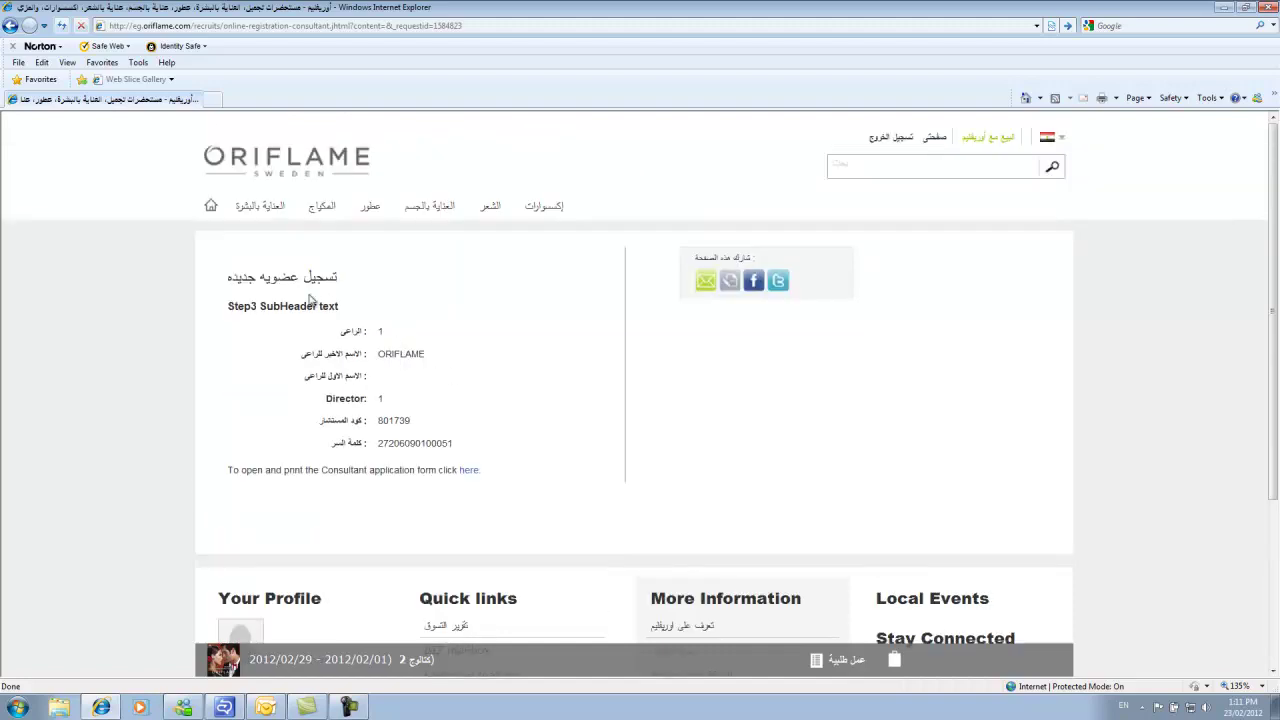
scroll(477, 404, "down", 4)
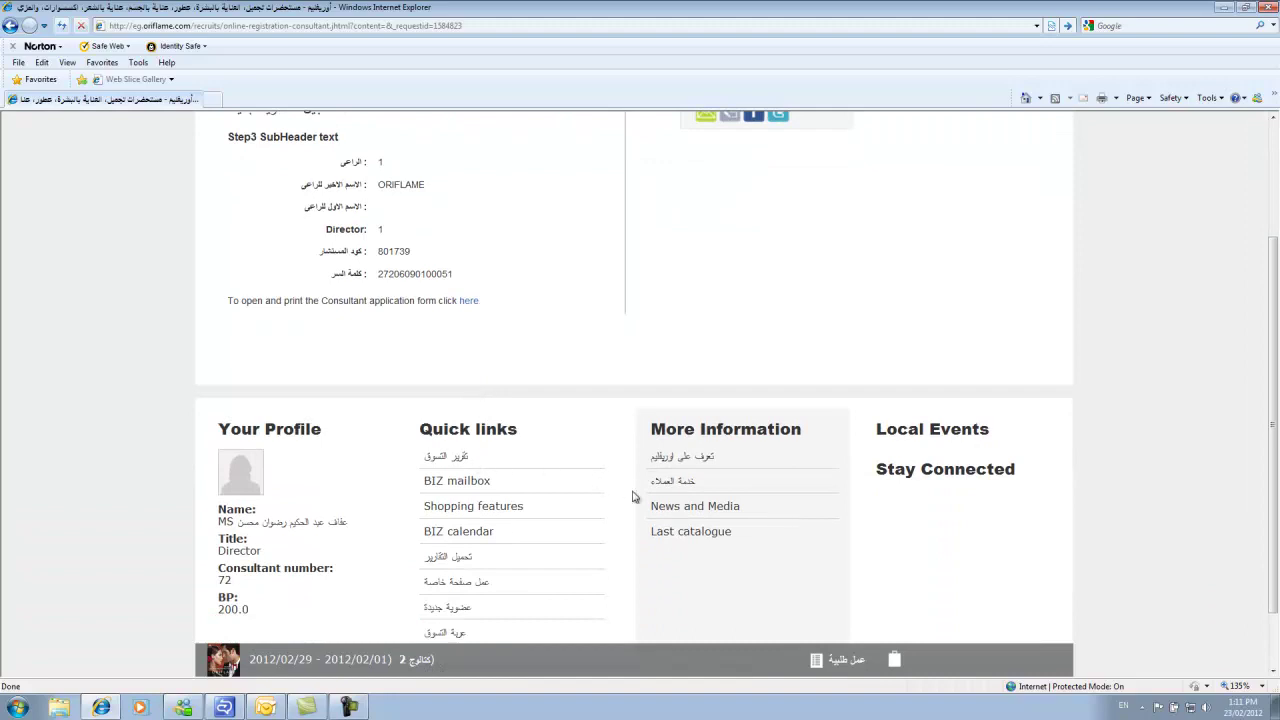
scroll(632, 497, "down", 2)
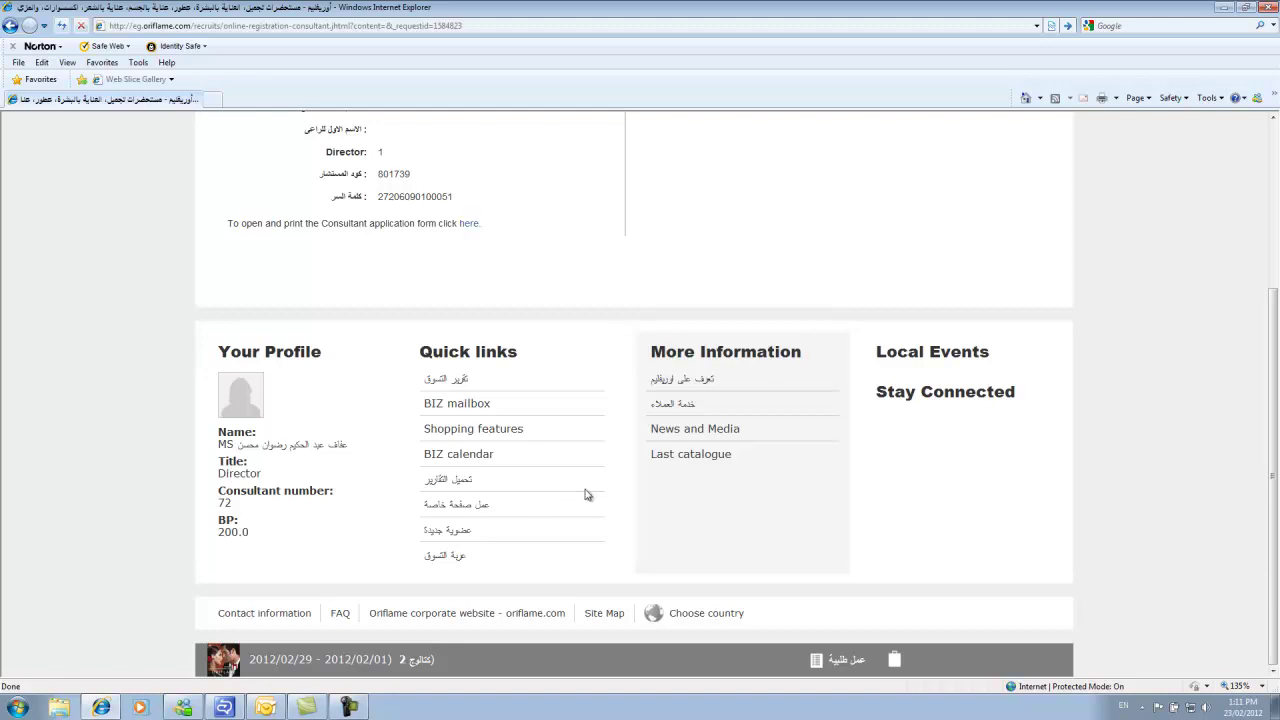
scroll(587, 494, "up", 2)
scroll(587, 494, "up", 4)
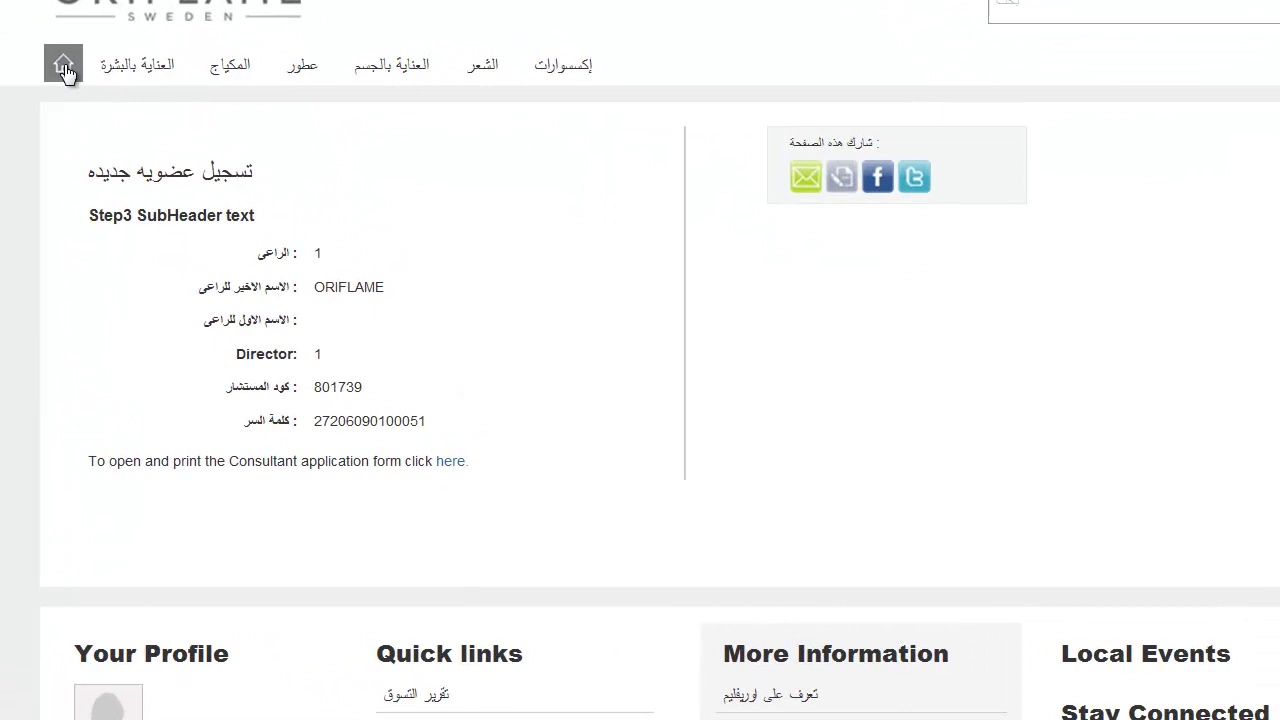
left_click(64, 68)
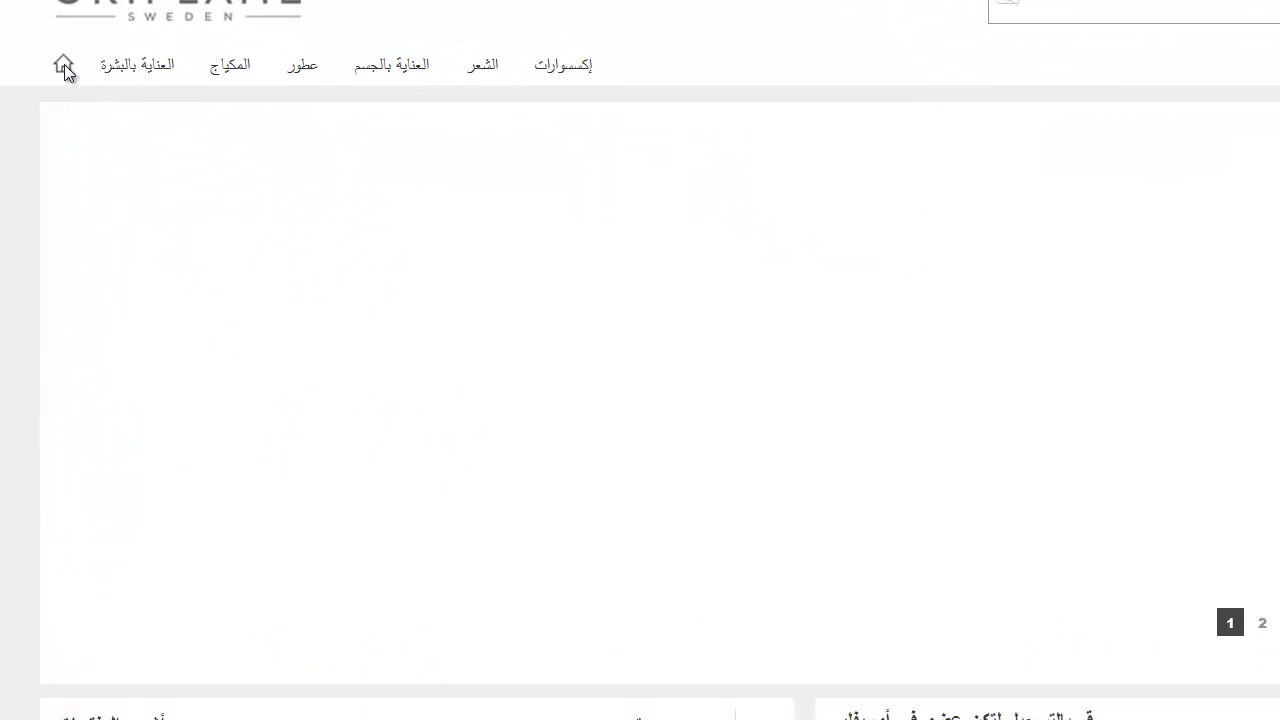
Open the Network Reports page from the footer's Quick links.
scroll(430, 560, "down", 15)
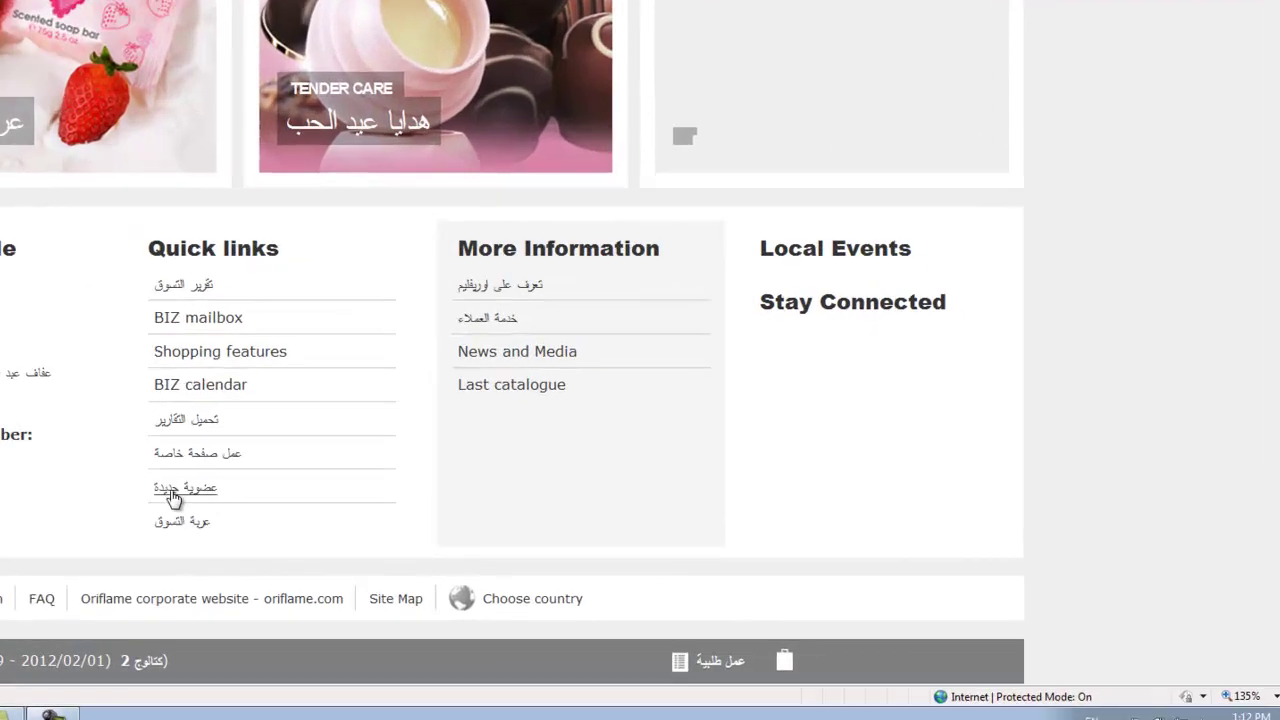
left_click(64, 392)
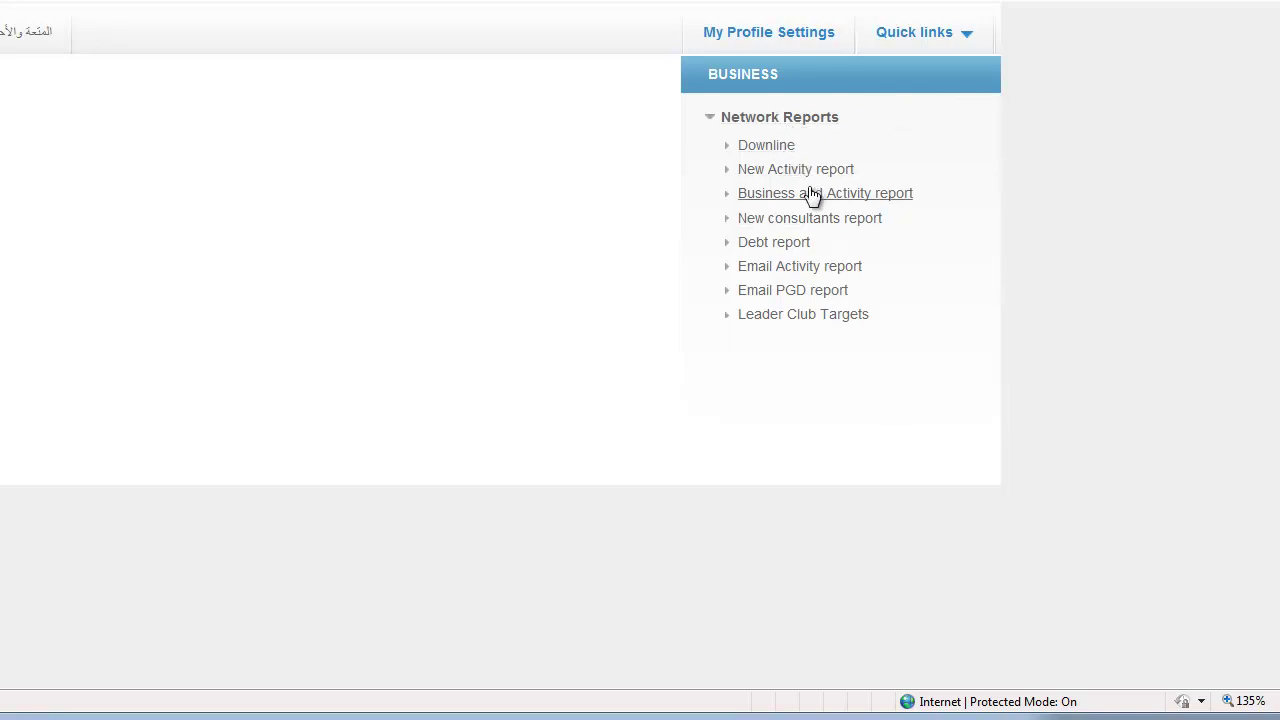
Open the Downline report and view its 2012 02 table of 33 consultants.
left_click(781, 155)
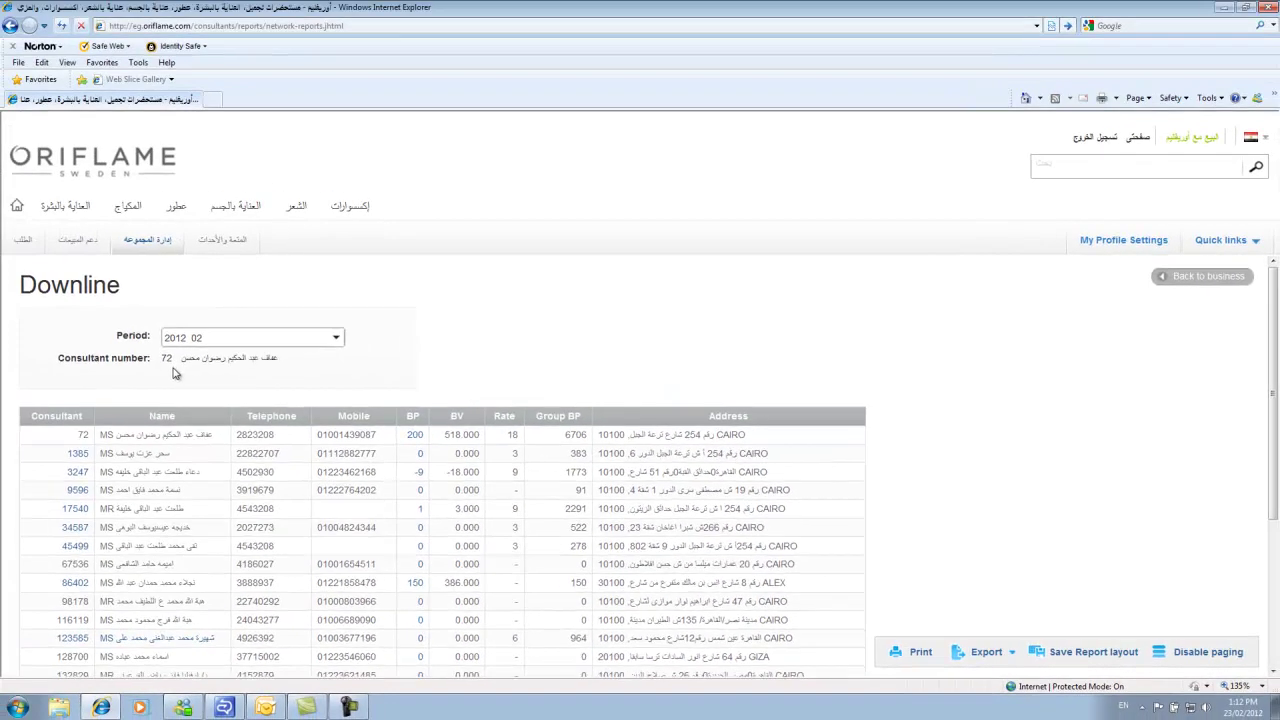
scroll(173, 348, "down", 1)
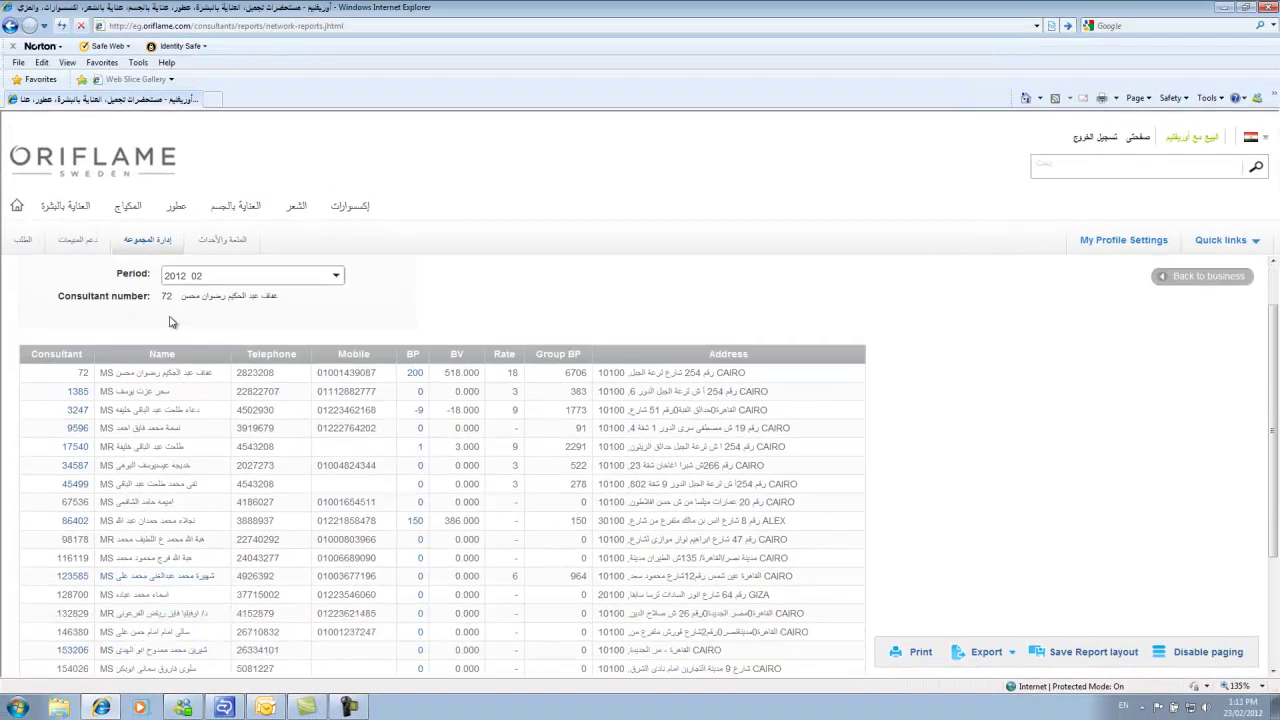
scroll(578, 458, "down", 3)
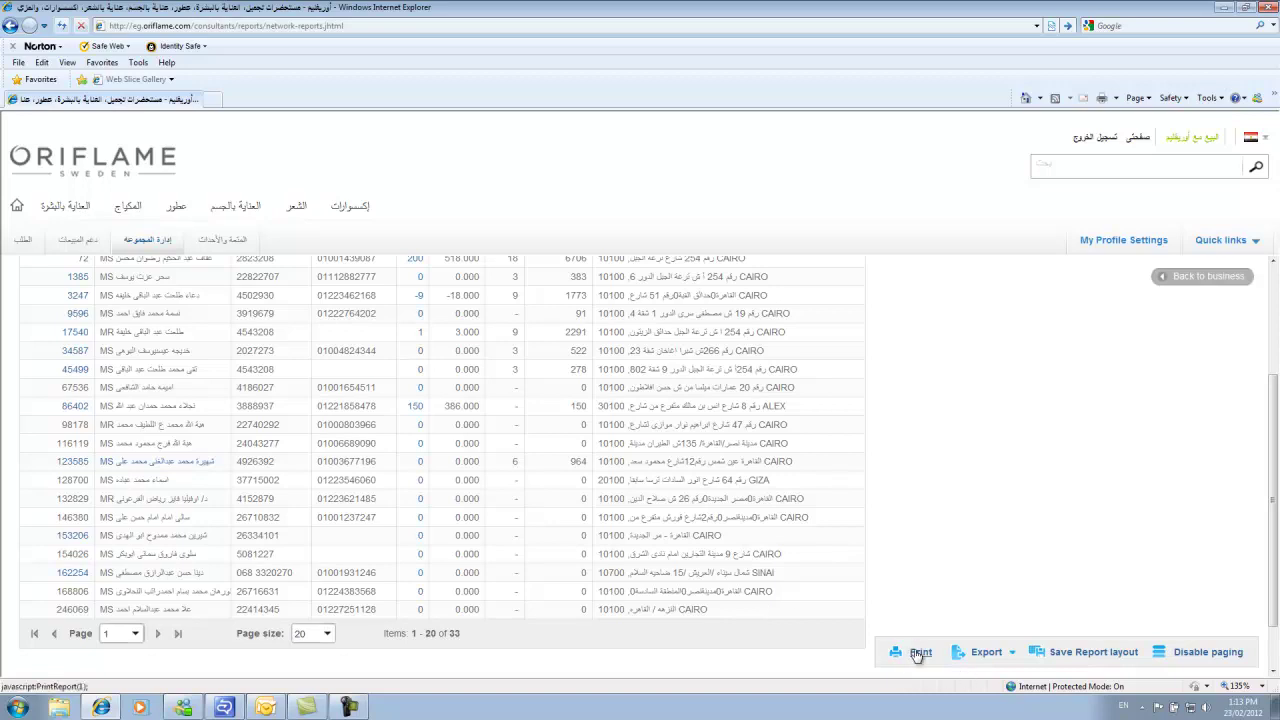
Export the Downline report to Excel and open the resulting Downline.xls.
left_click(985, 653)
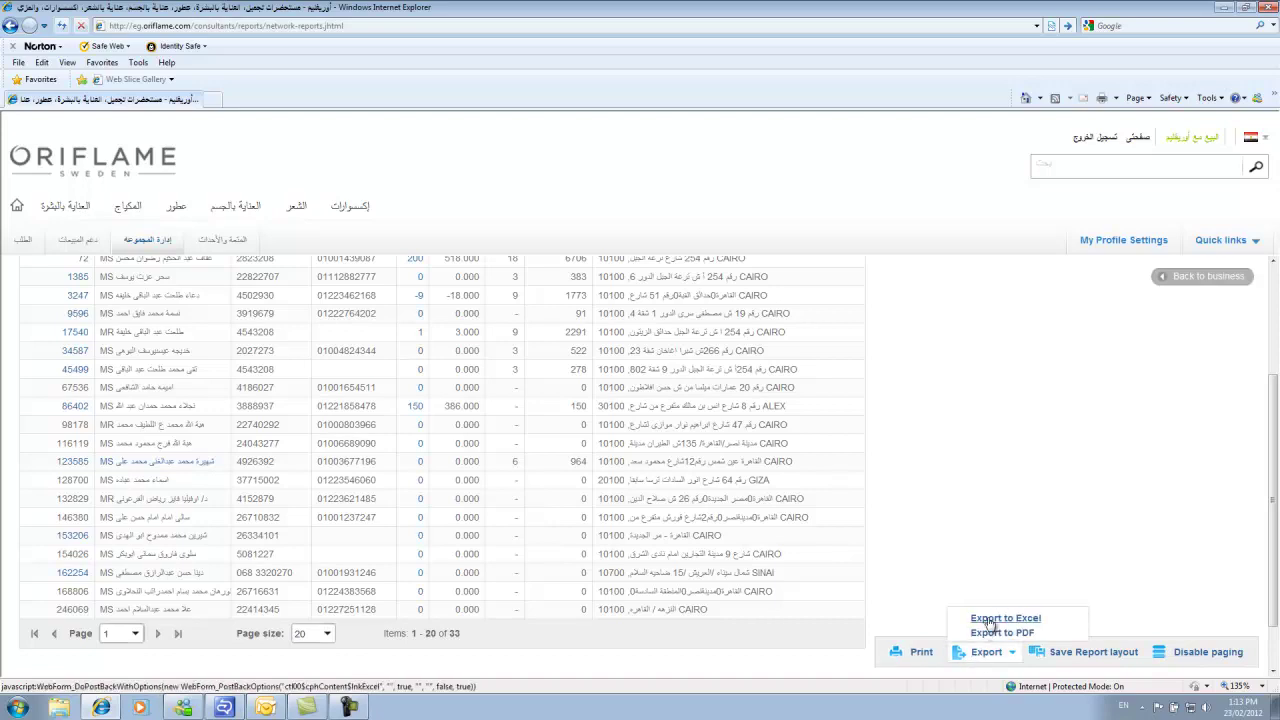
left_click(988, 620)
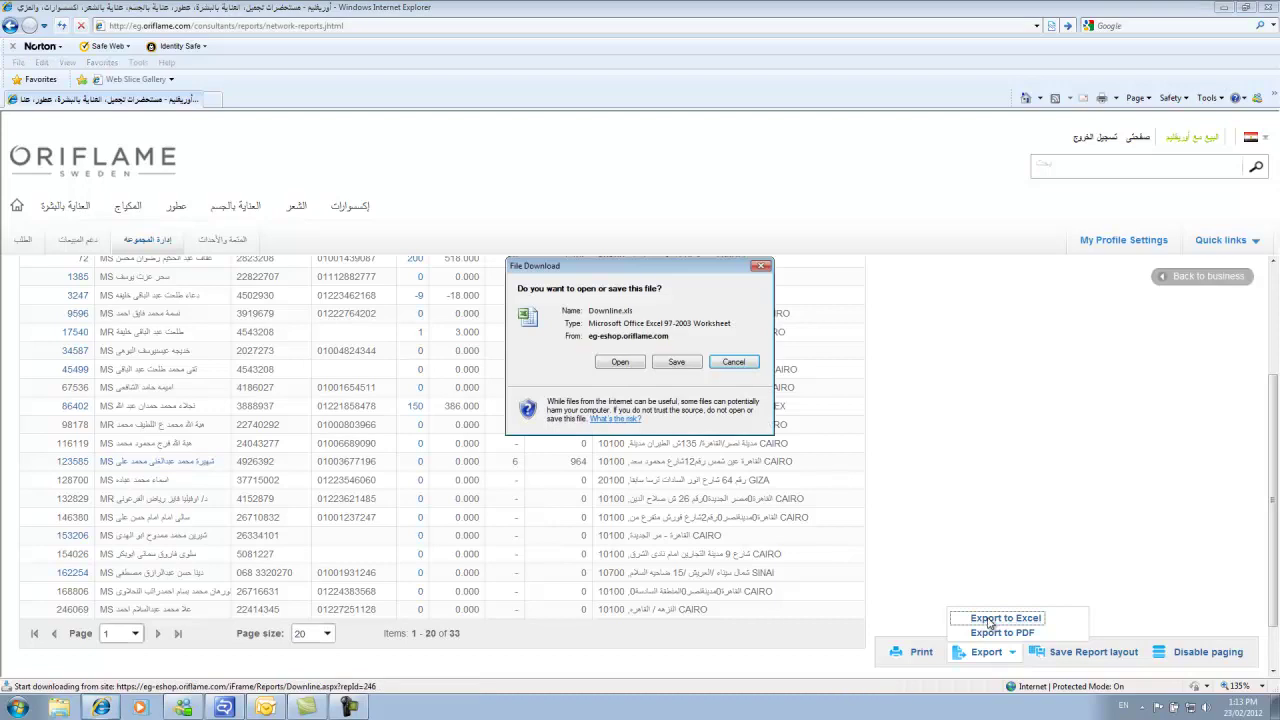
left_click(628, 362)
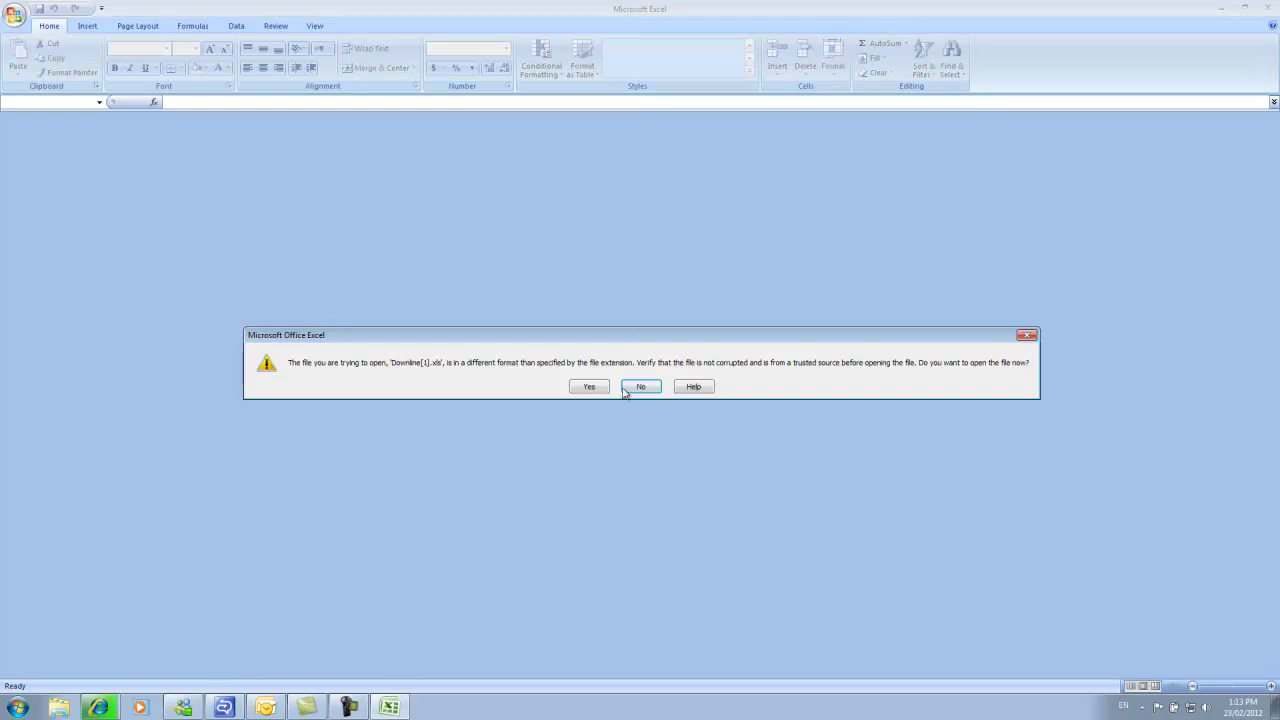
Open Downline.xls despite the format warning, check the consultant list, then close Excel.
left_click(590, 386)
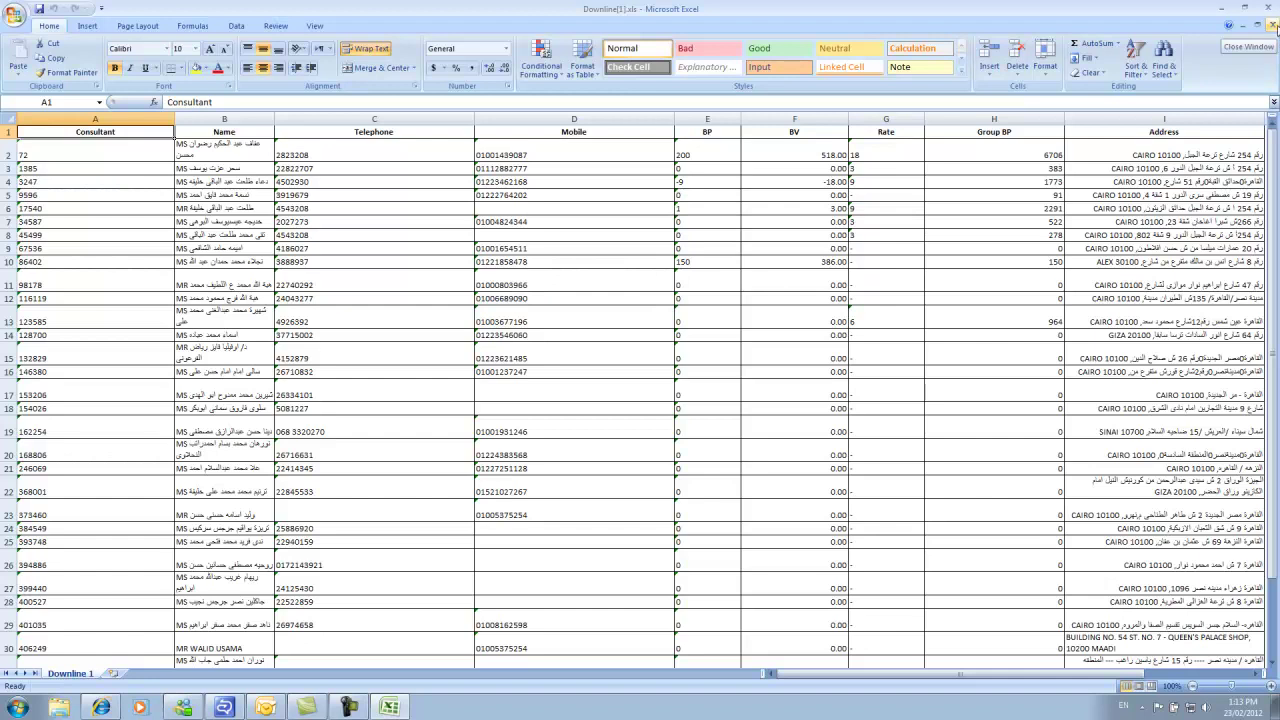
left_click(1271, 25)
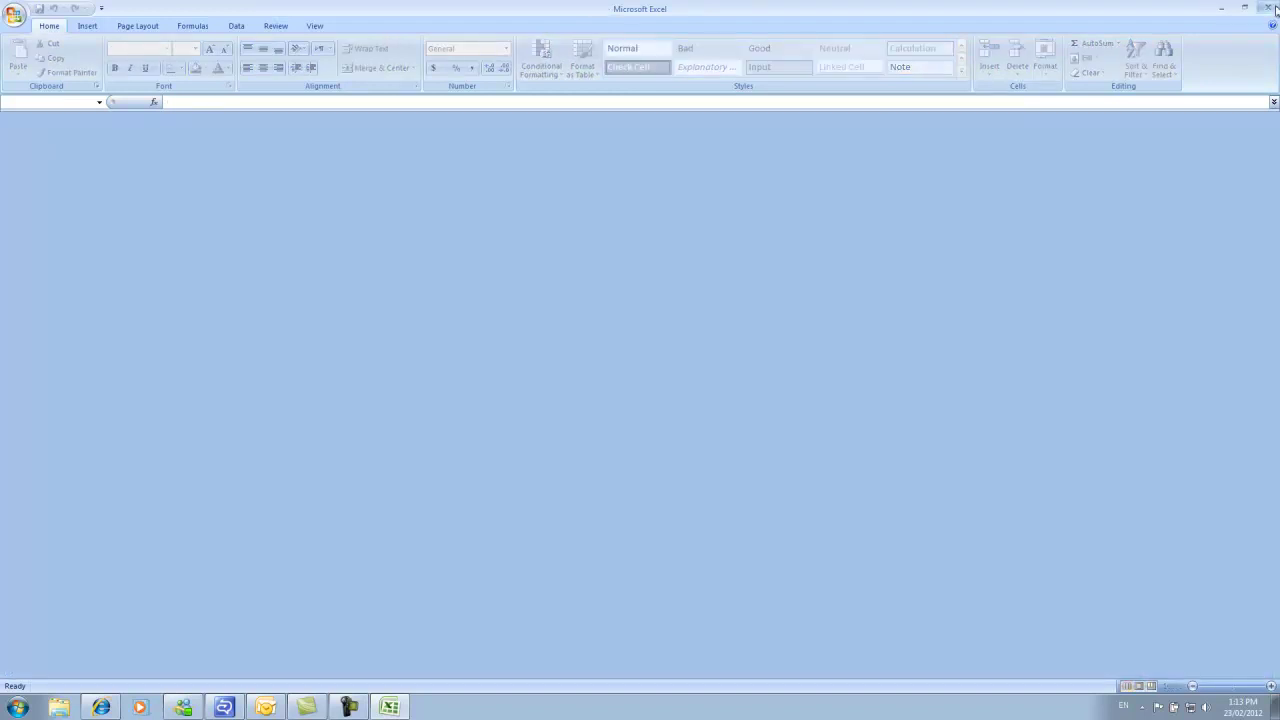
left_click(1272, 8)
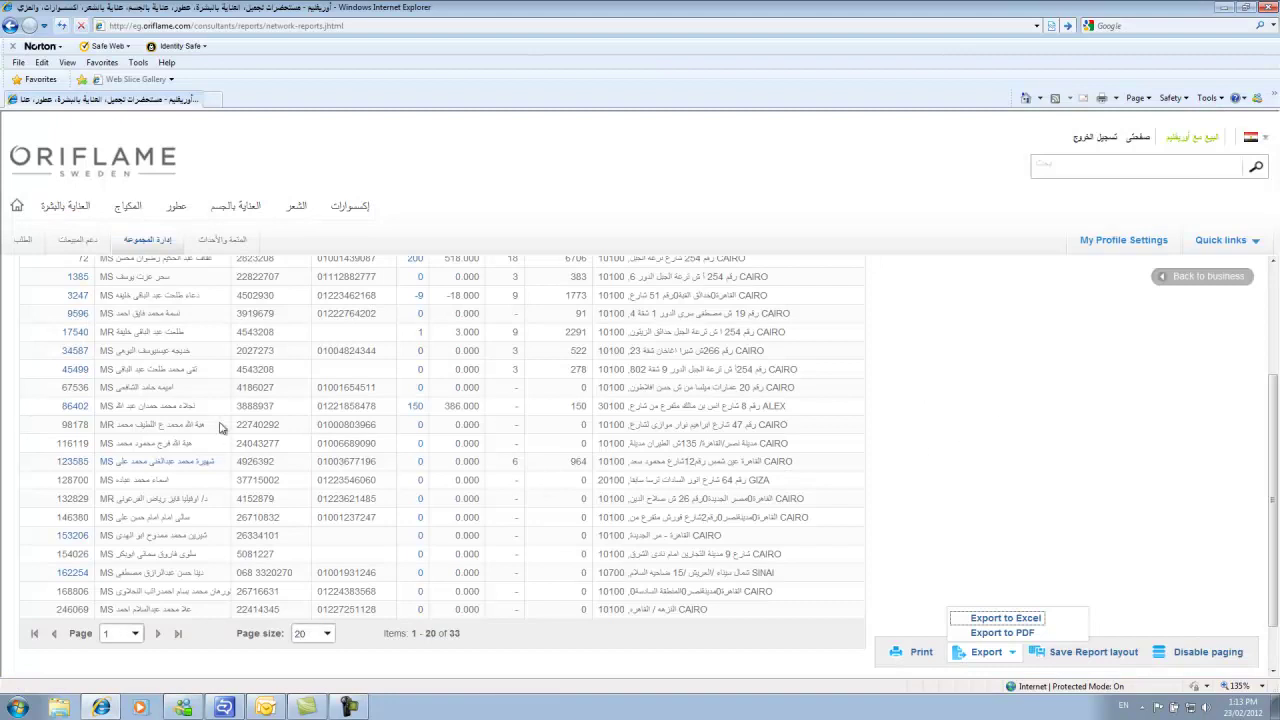
Open the New Activity report from the group management network reports list.
left_click(152, 244)
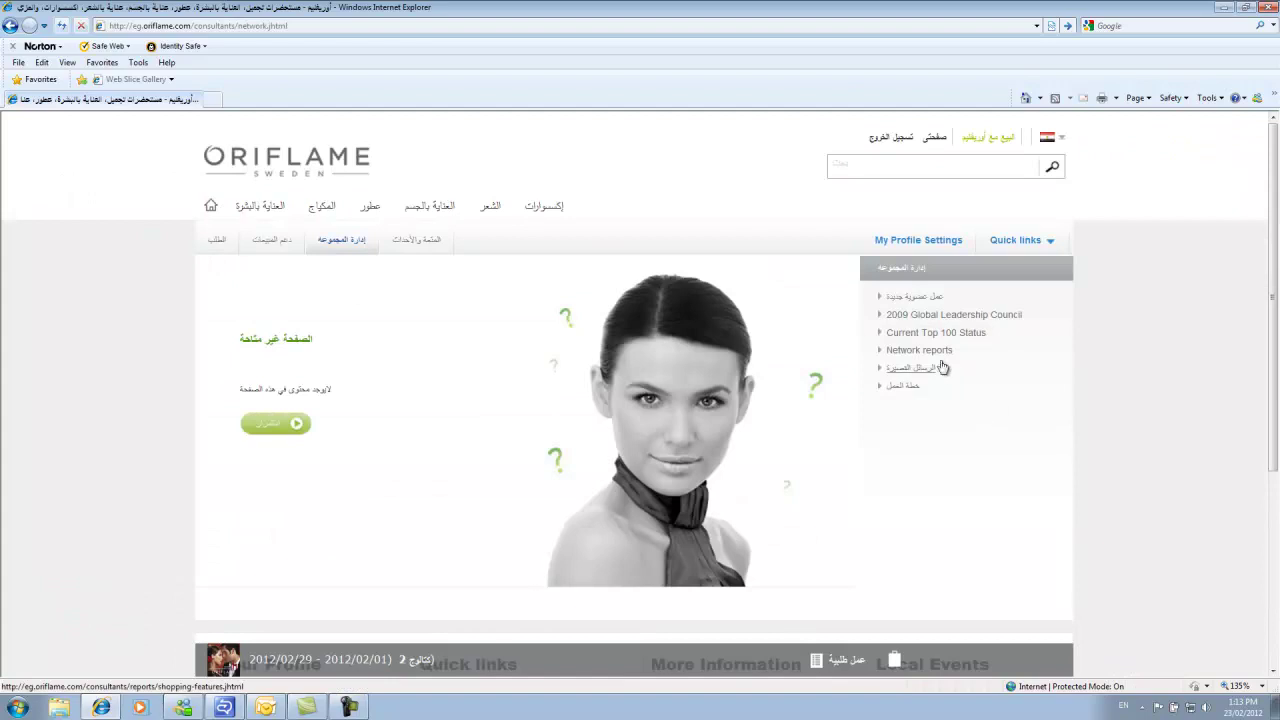
left_click(929, 350)
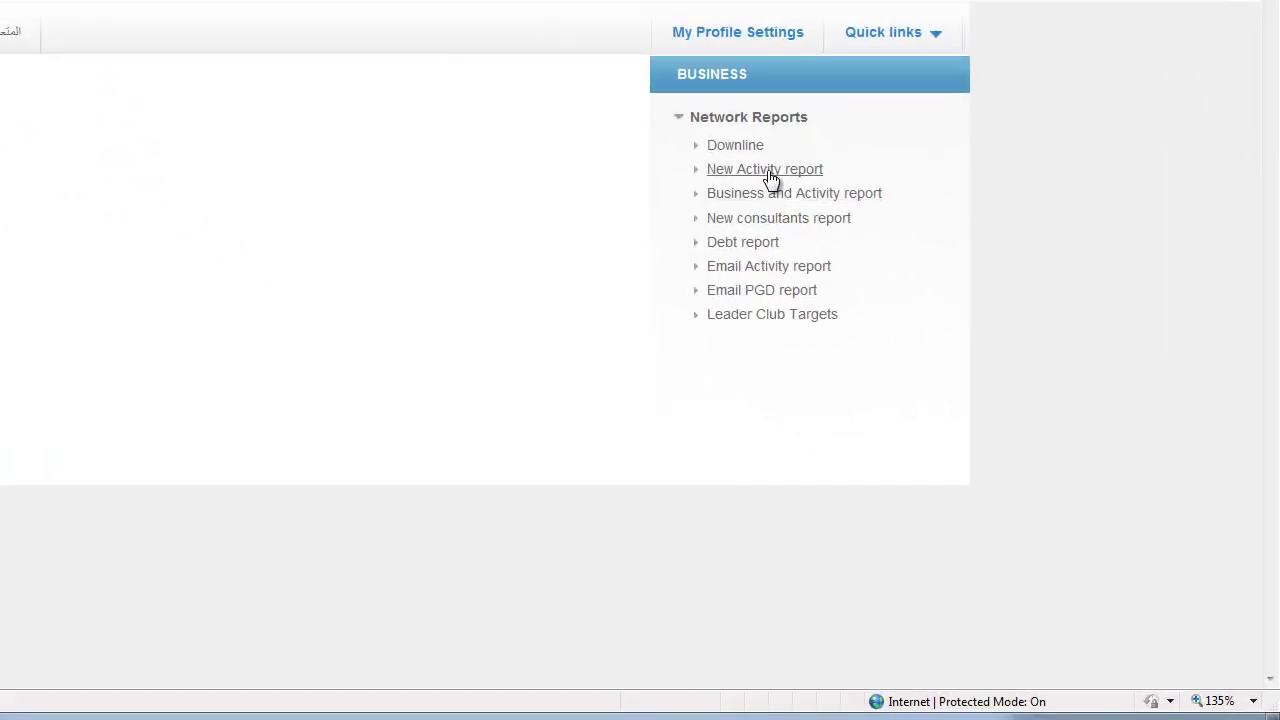
left_click(765, 170)
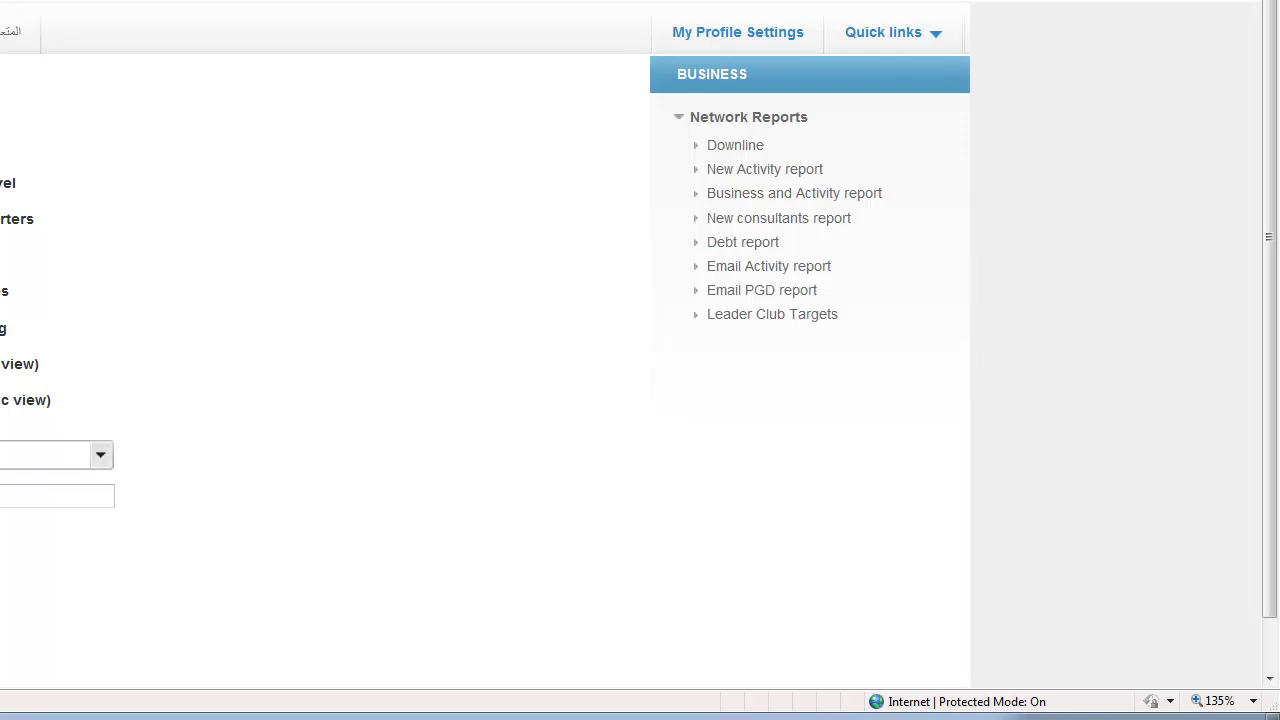
Check a report setting's choices without changing it, then open the Business and Activity report.
left_click(102, 457)
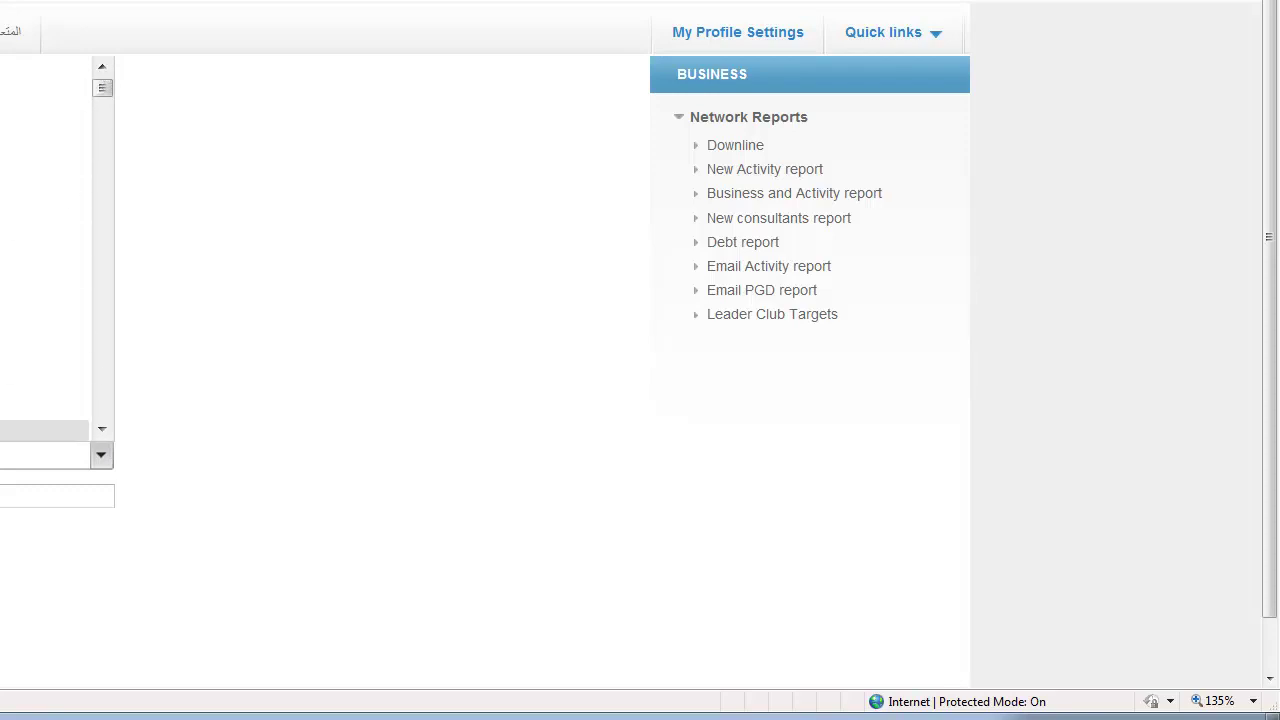
left_click(45, 429)
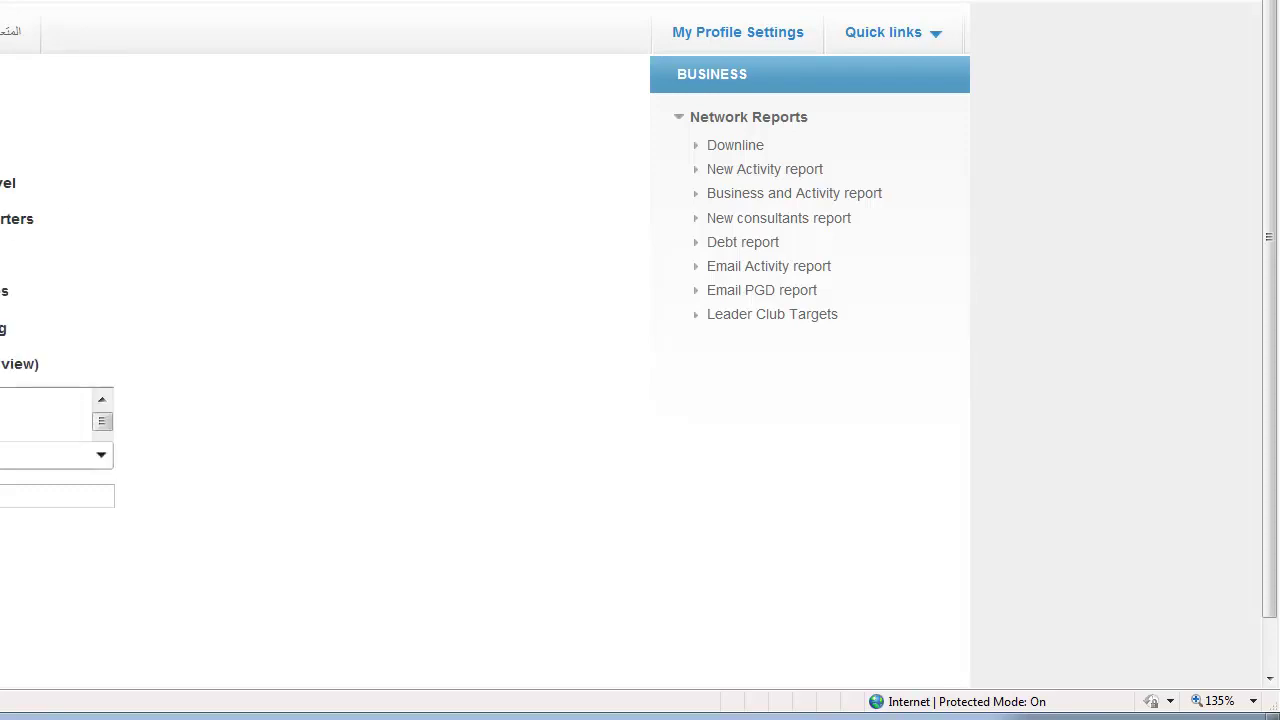
left_click(782, 196)
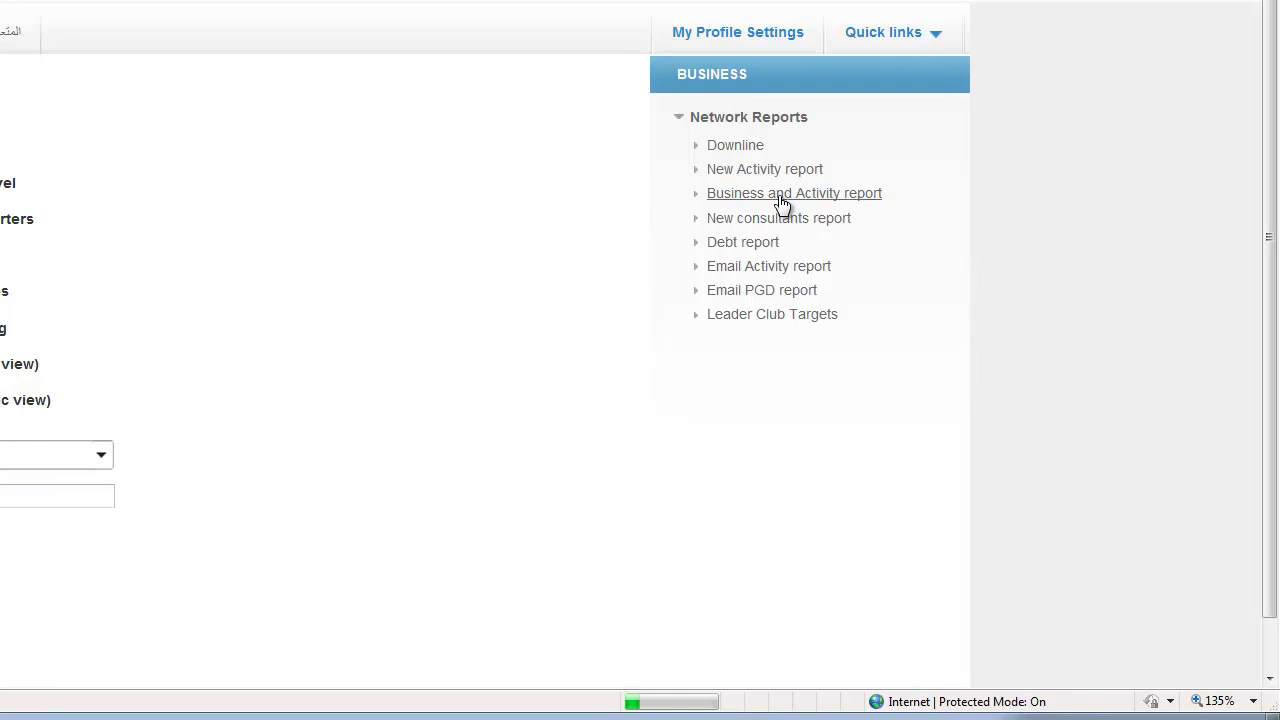
Show the 2012 02 Business and Activity report with BP 200 and discount 1928.310.
left_click(986, 257)
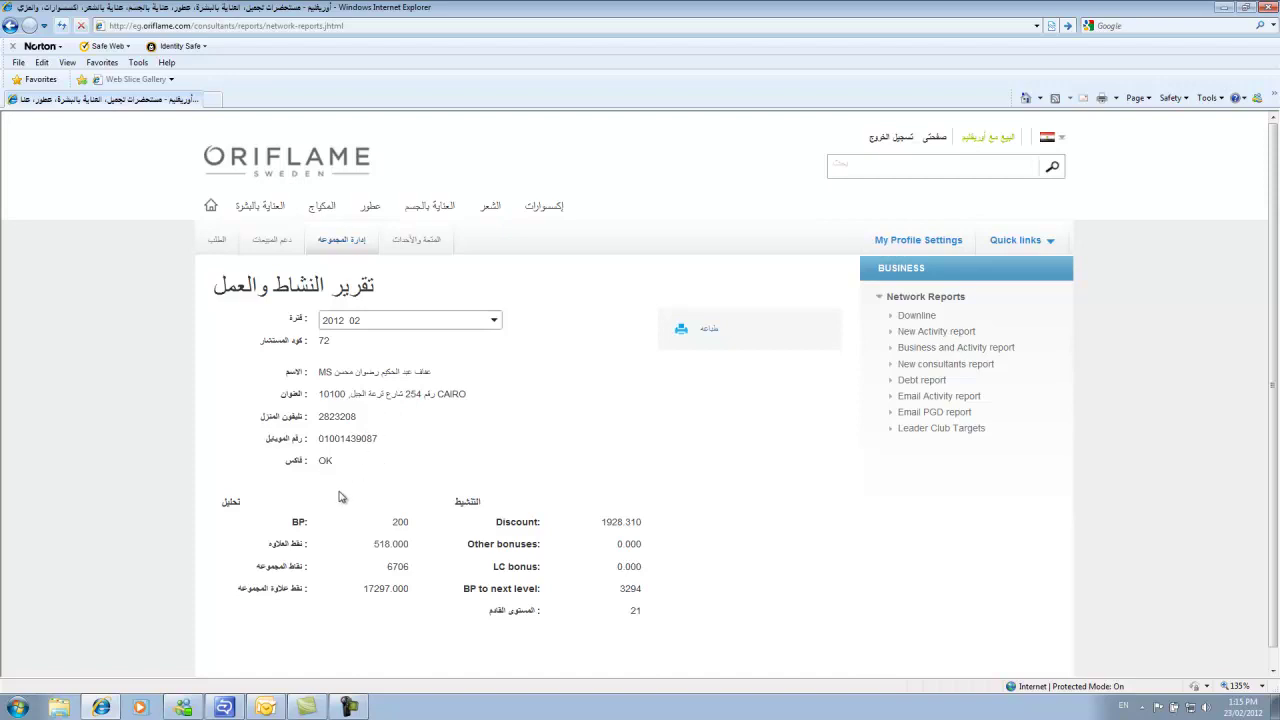
scroll(627, 516, "down", 1)
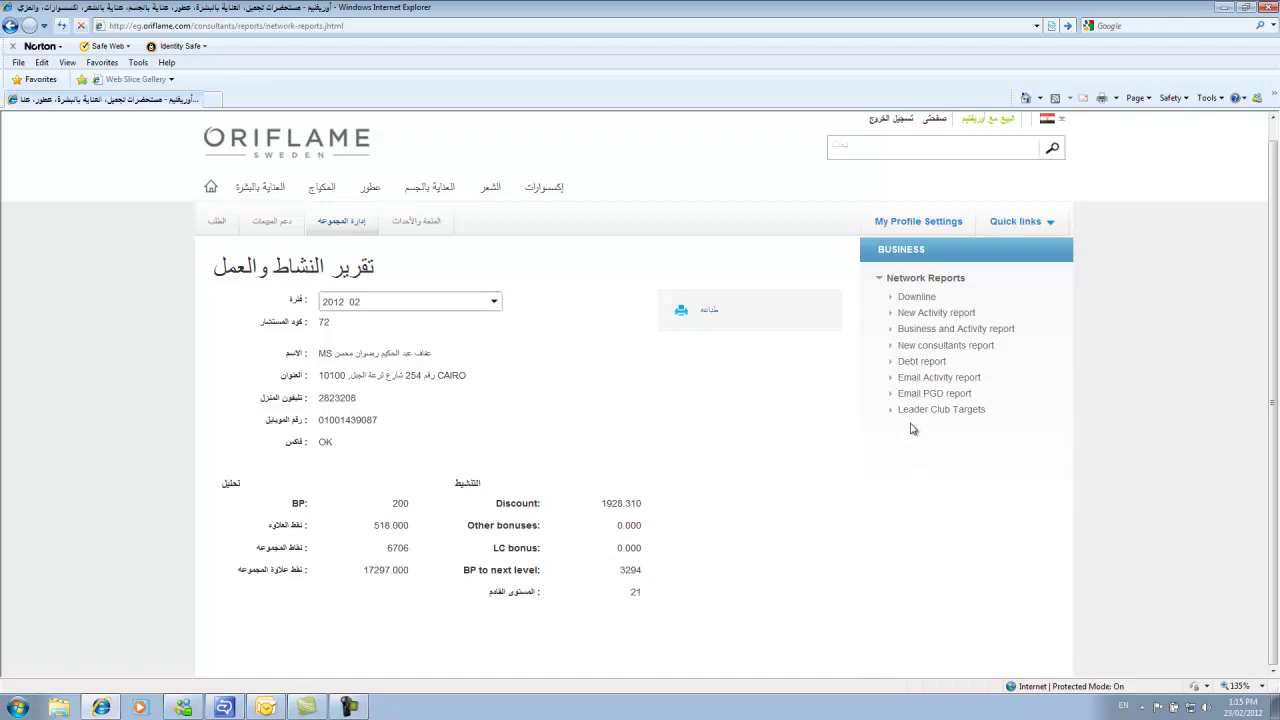
Show the New consultants report table listing 22 consultants with sign-up dates, sales and BP.
left_click(949, 348)
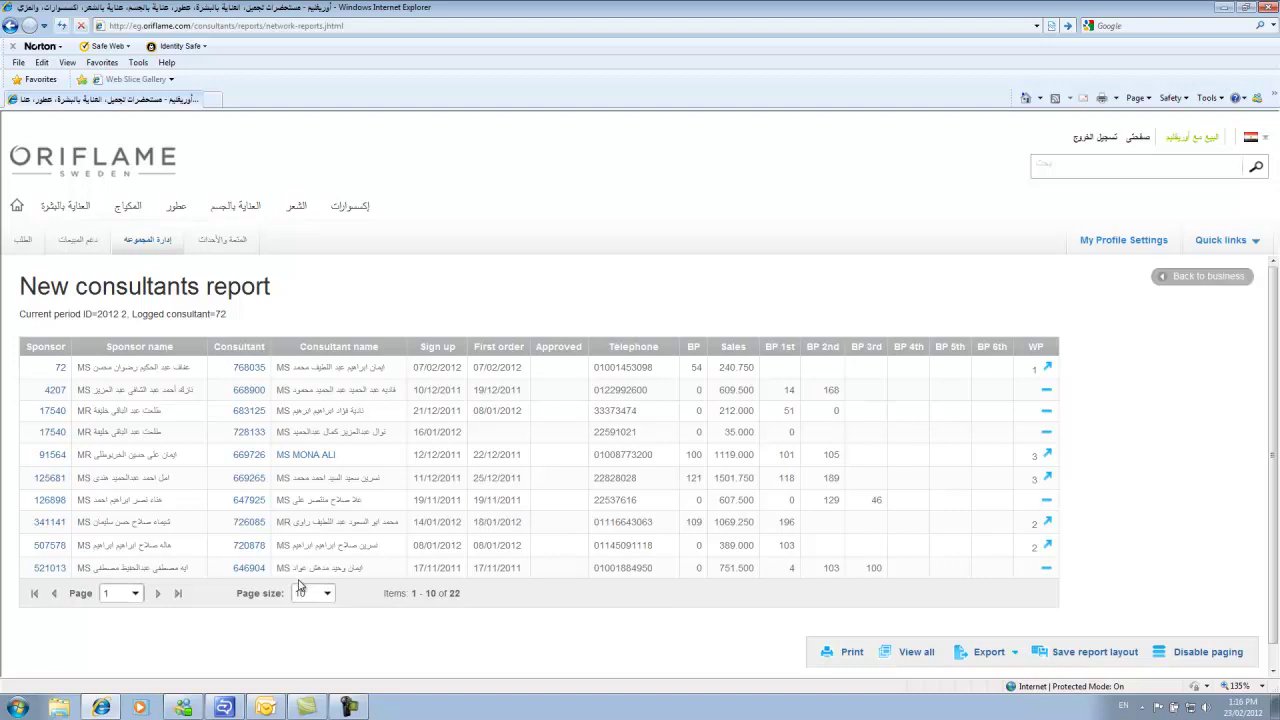
scroll(325, 513, "down", 1)
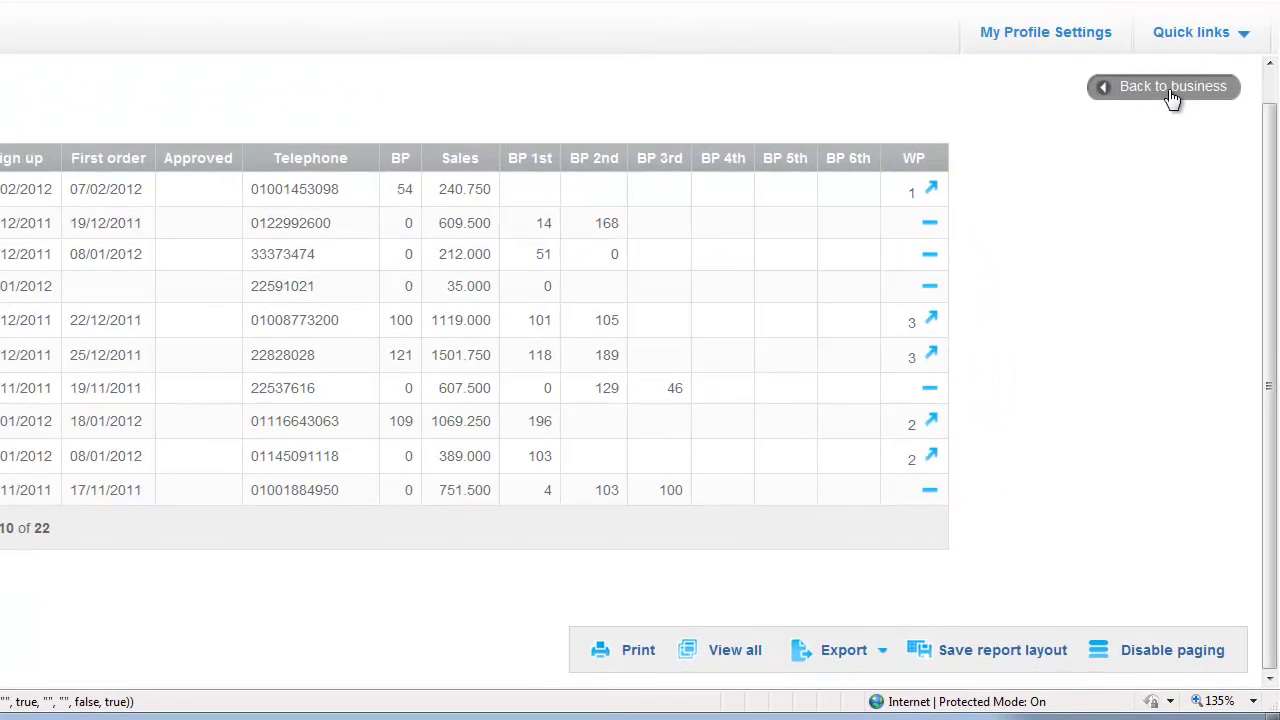
View the Leader Club Targets report's 18 entries against the 10000 BP target, then return to Business.
left_click(1170, 88)
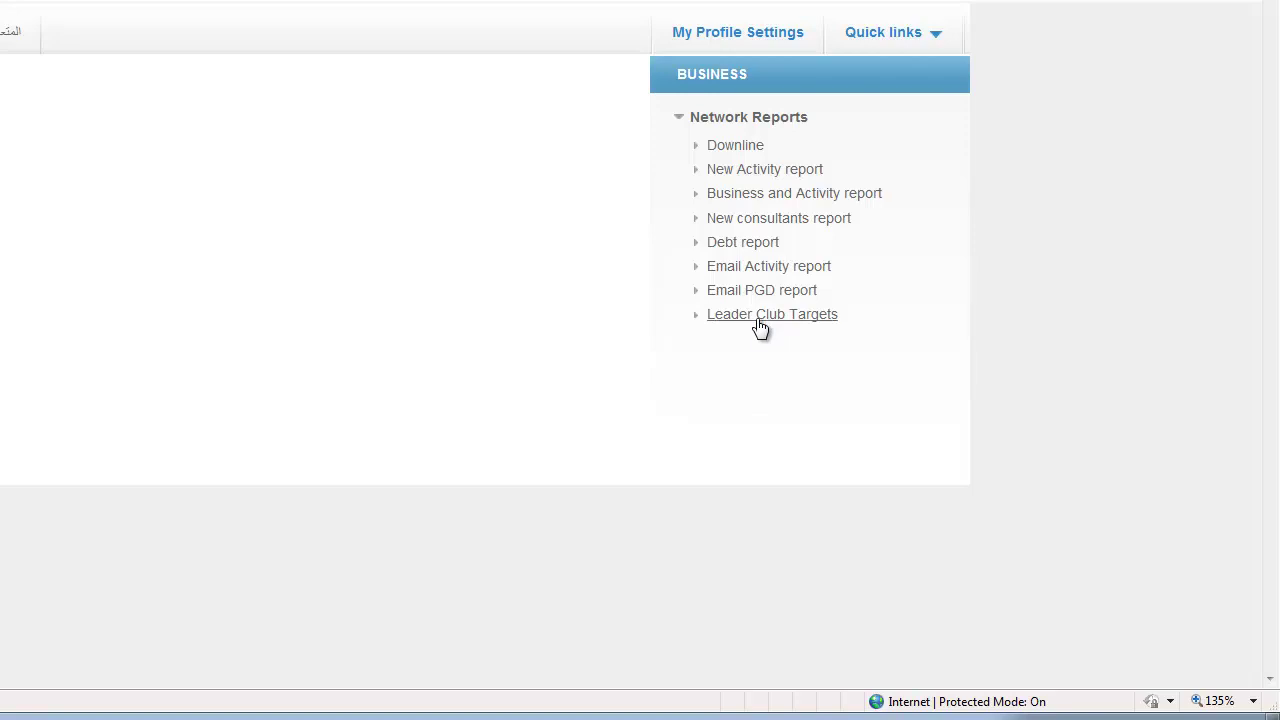
left_click(760, 316)
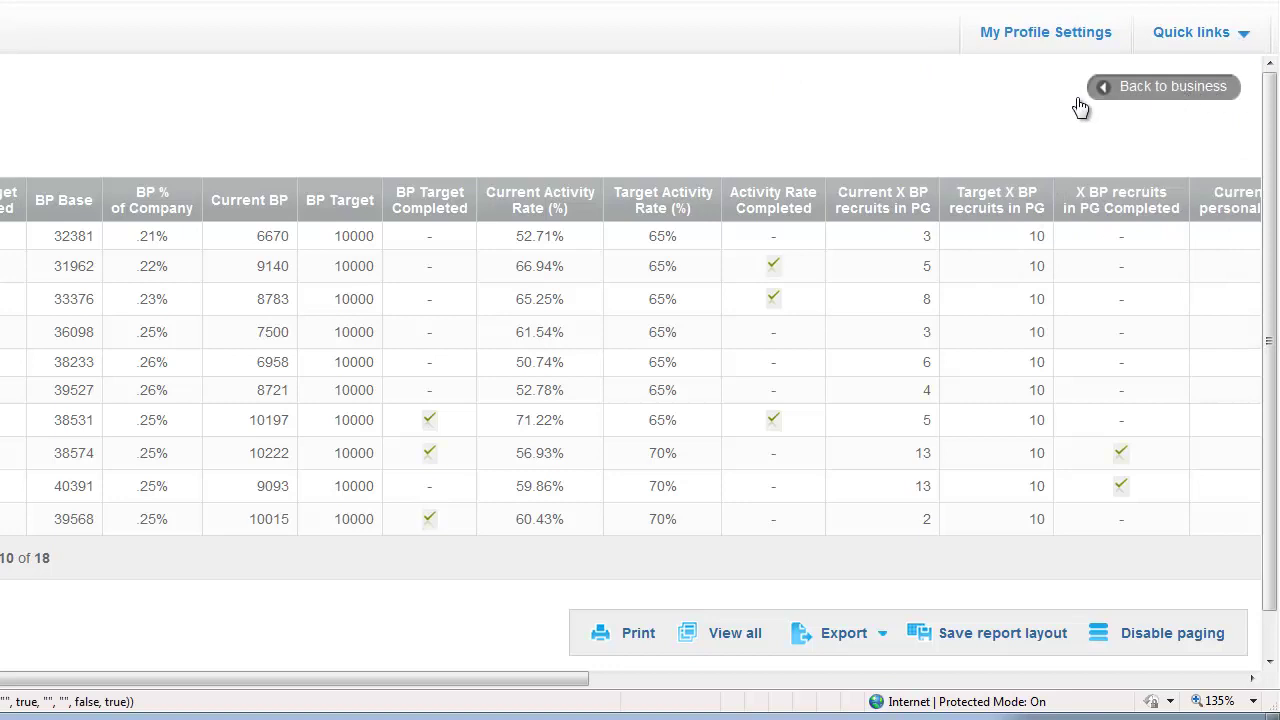
left_click(1178, 88)
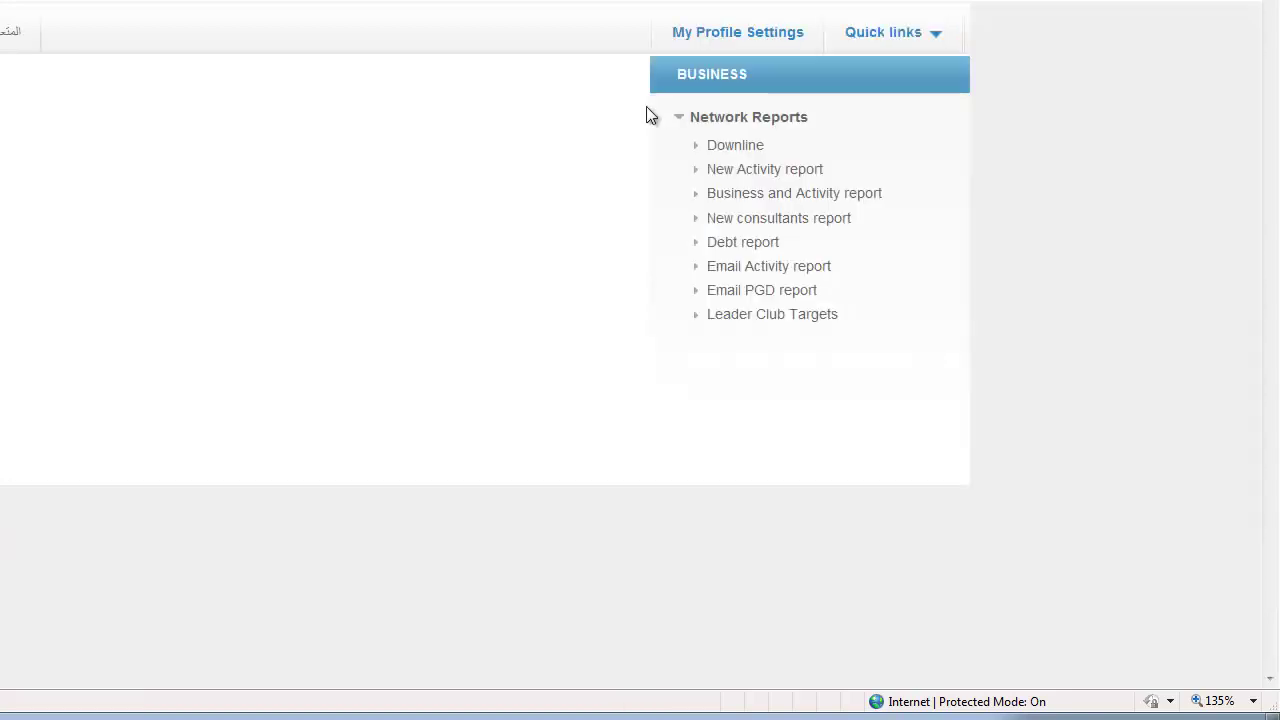